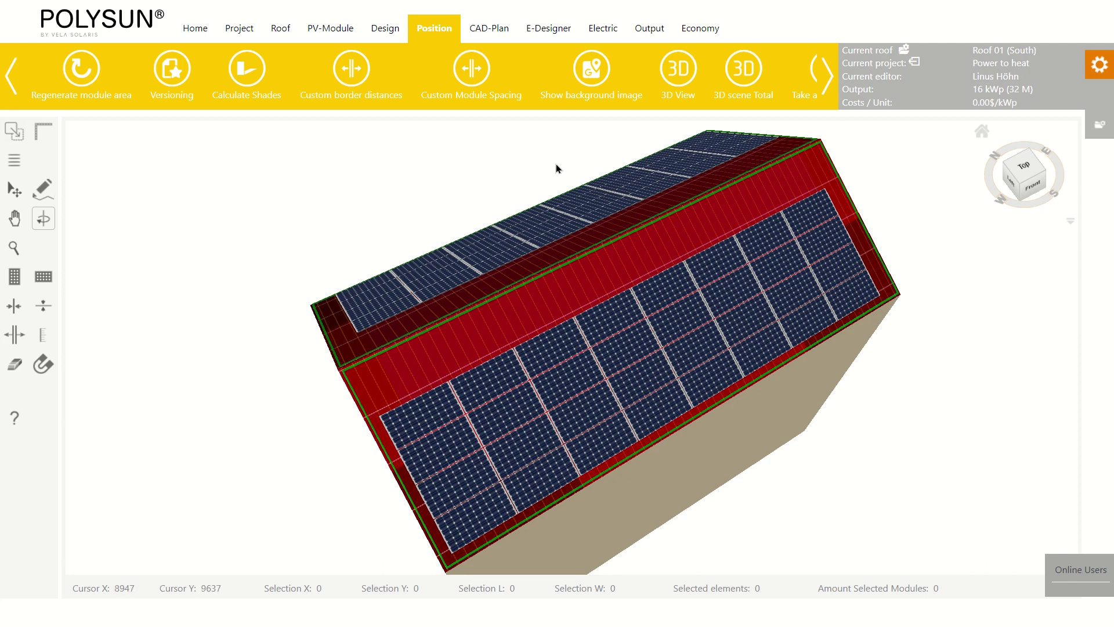
Step: In E-Designer, create PV Planning #1 with Roof 01 South and North (64 modules, 32,000 W)
click(546, 31)
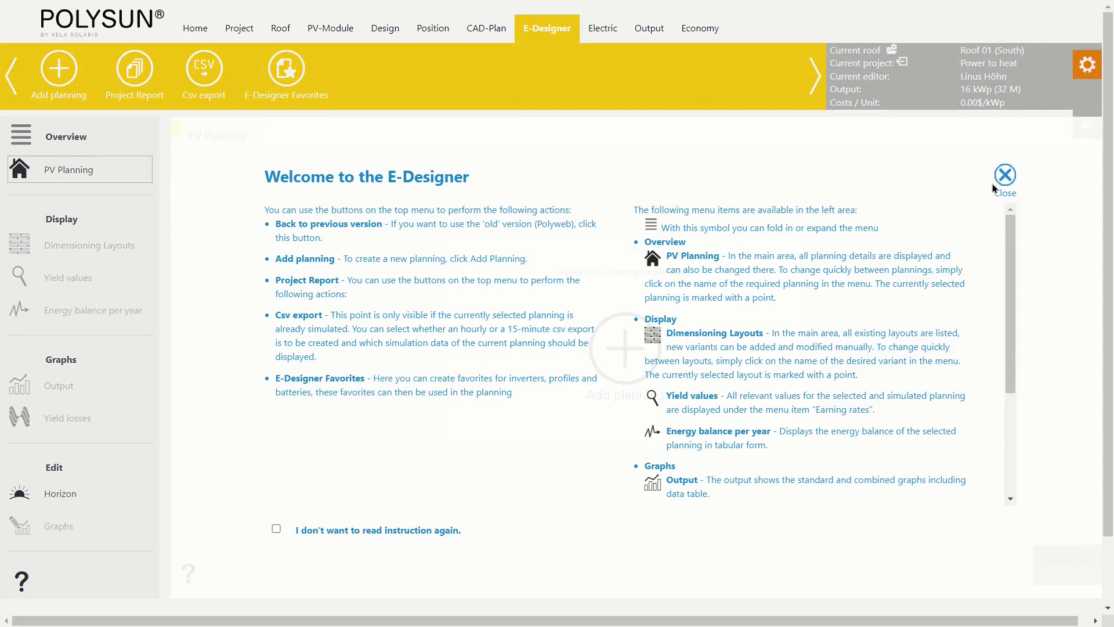
click(1003, 176)
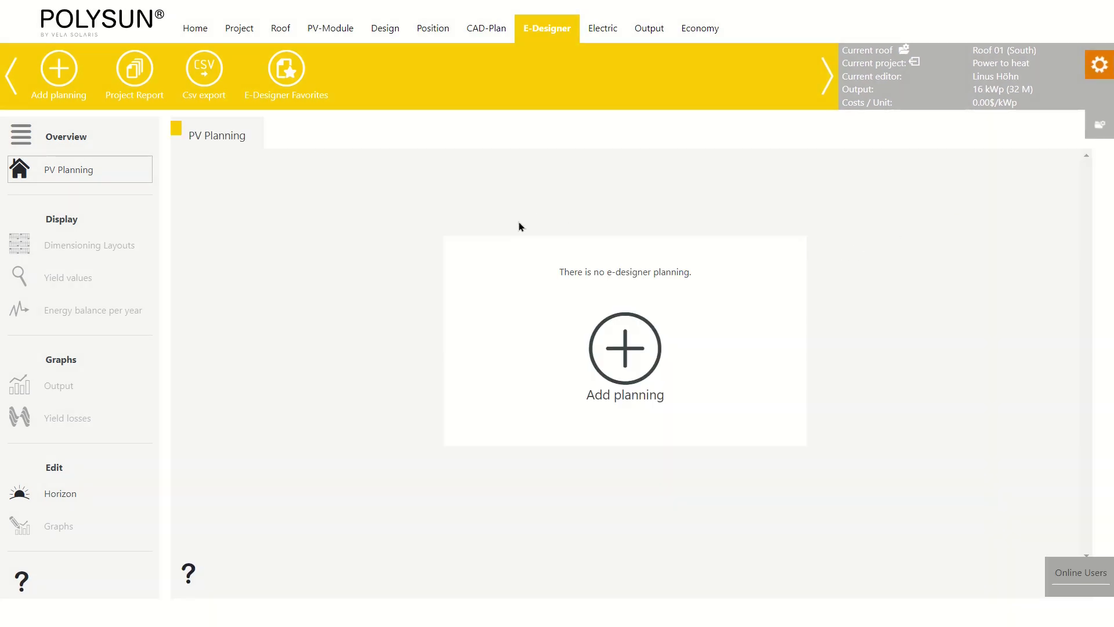
click(601, 348)
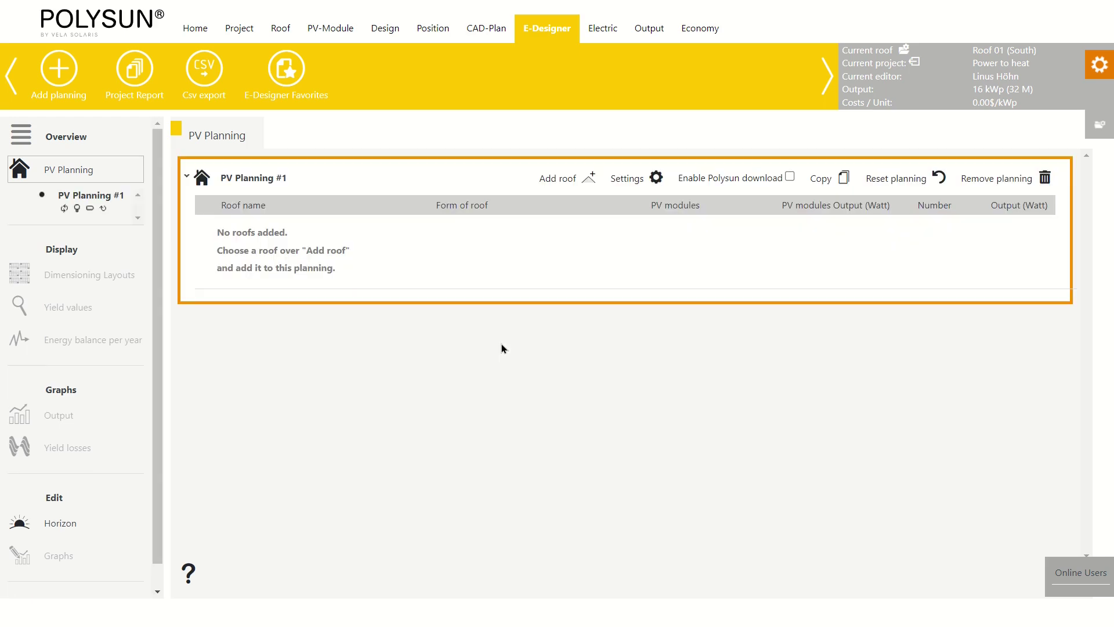
click(570, 183)
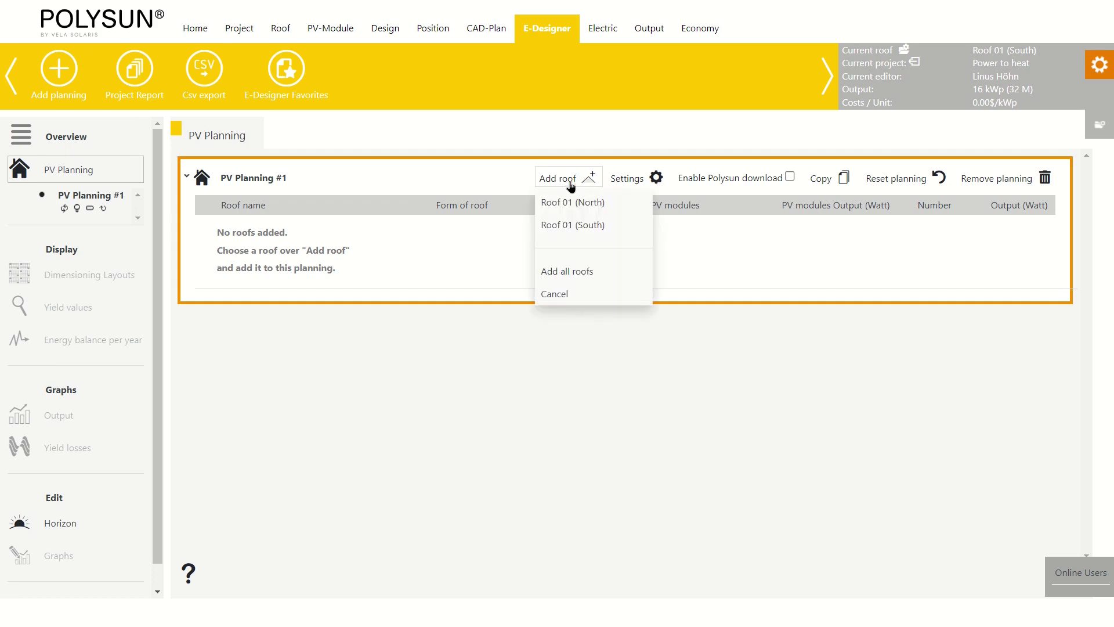
click(562, 273)
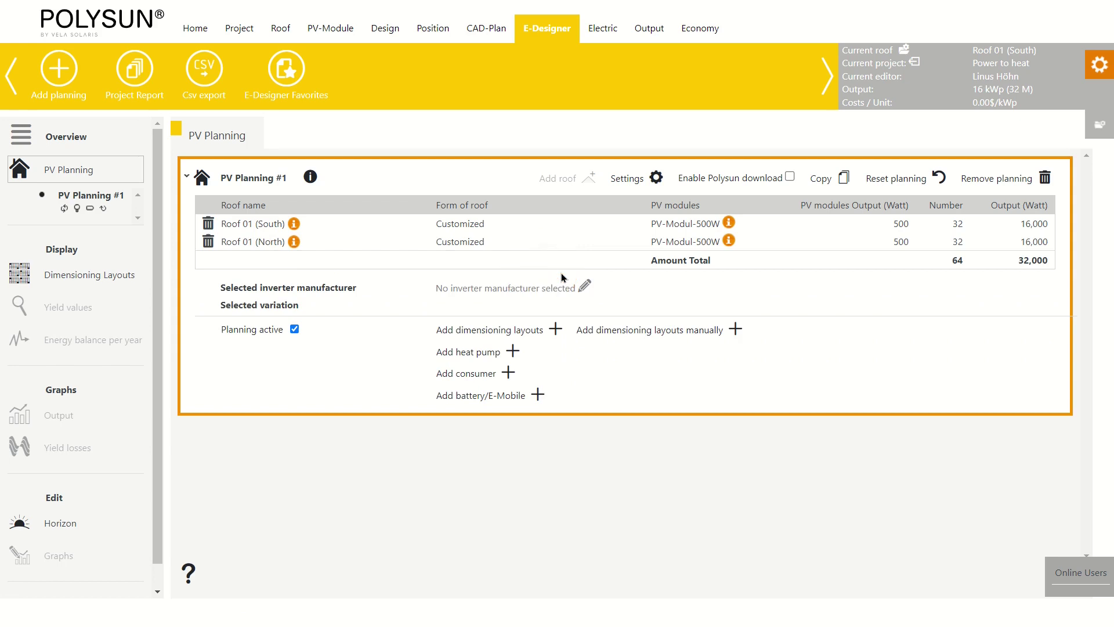
Step: Pick SMA Solar Technology AG with all its inverters and calculate inverter variations
click(495, 330)
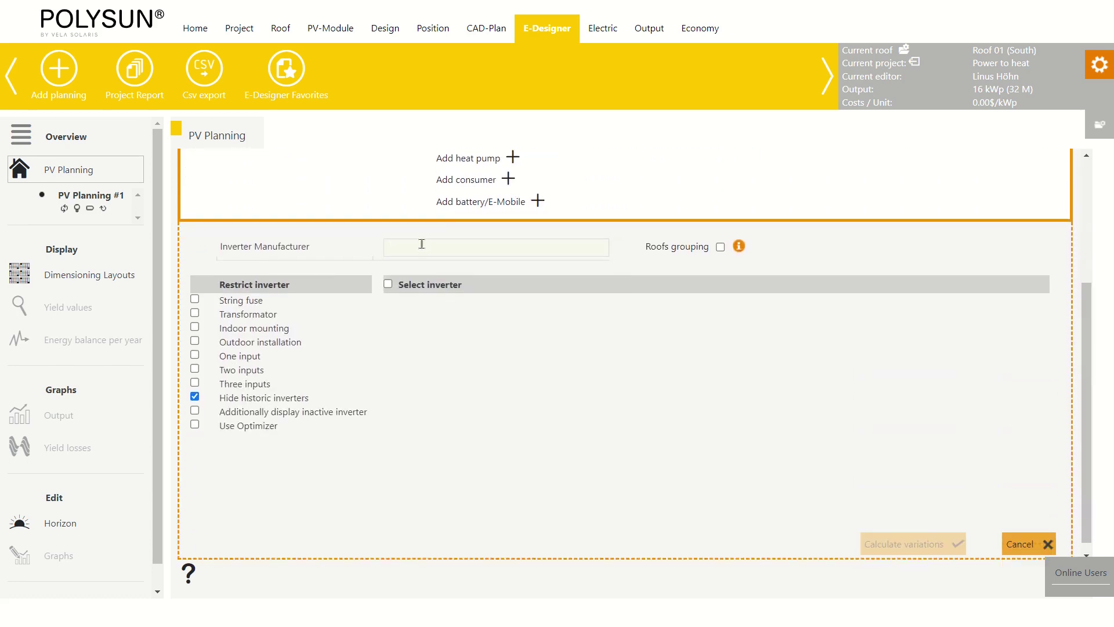
click(422, 244)
text(sma)
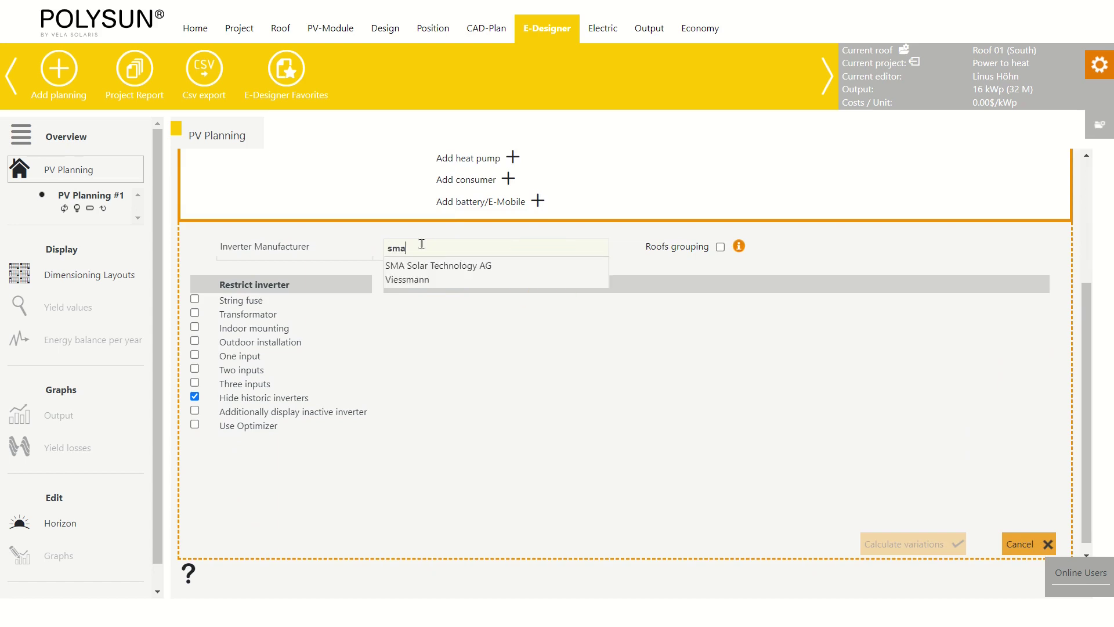
click(433, 263)
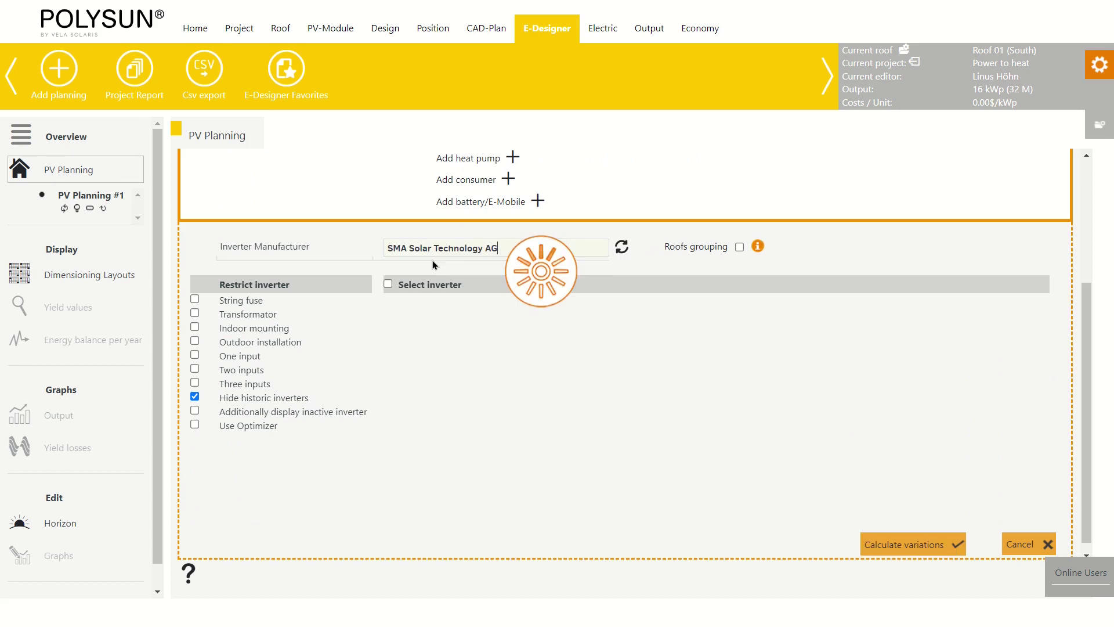
click(388, 284)
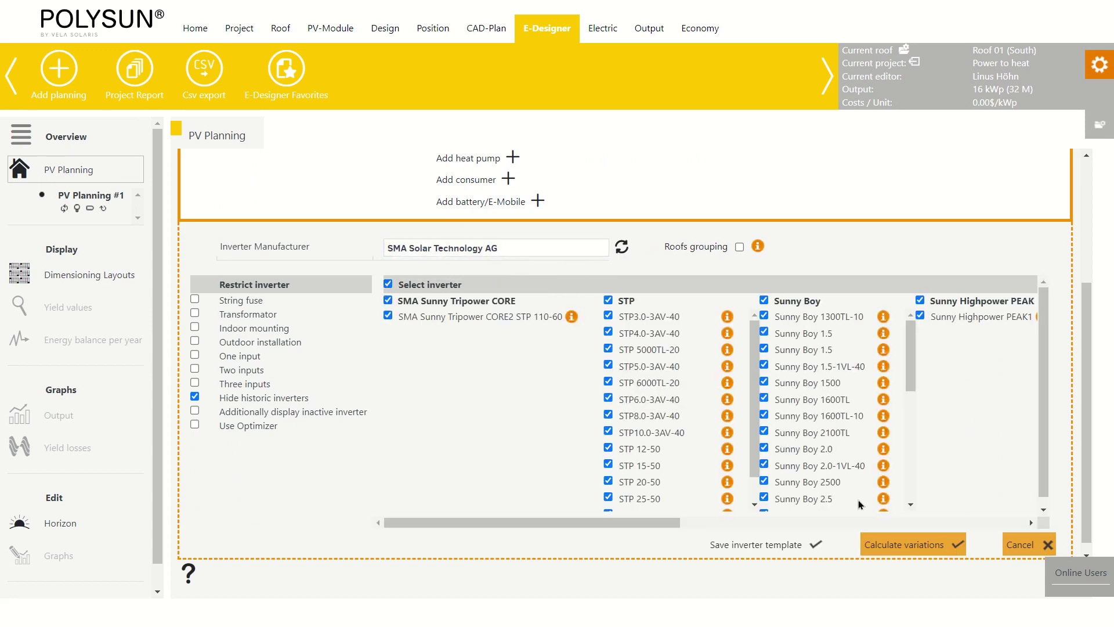
click(942, 547)
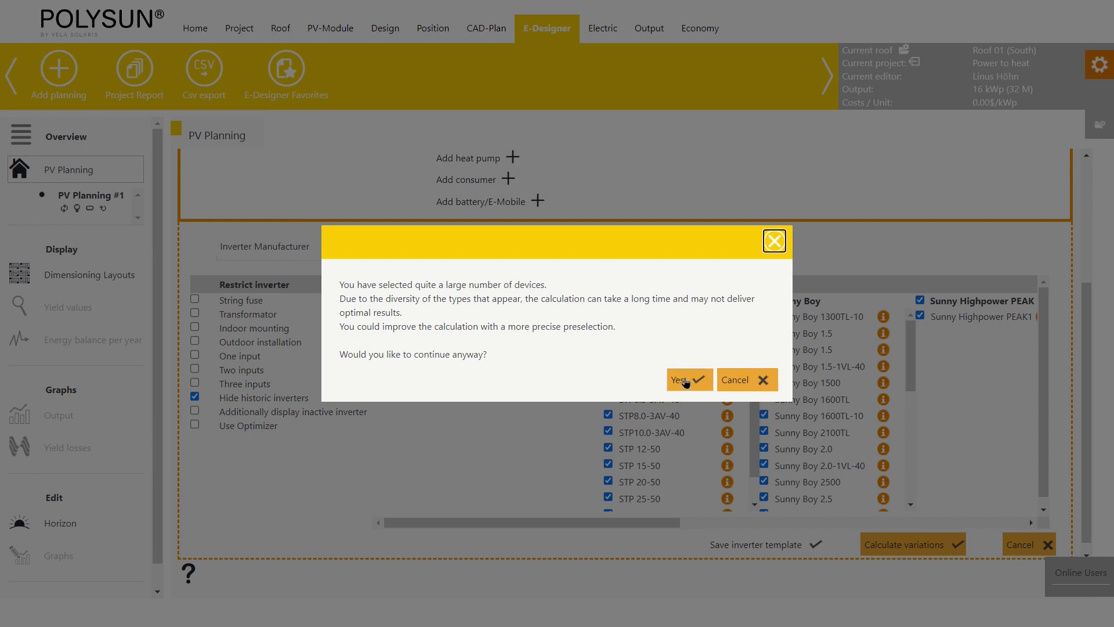
Step: Keep only the 1 x STP 12-50 plus 1 x Sunny Tripower X 20 variation and apply it
click(685, 380)
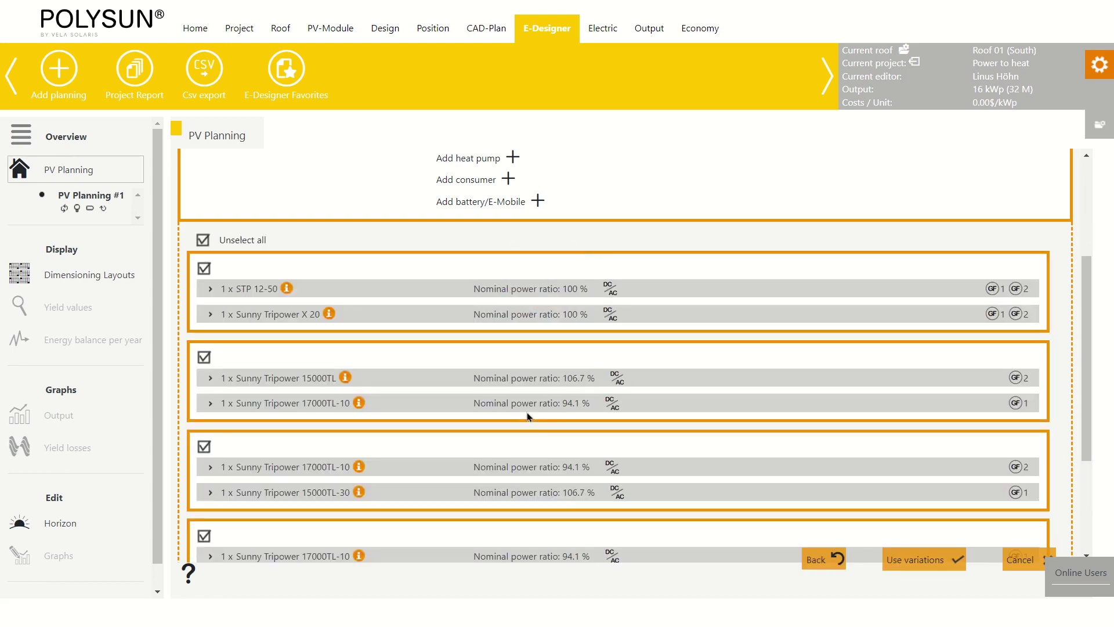
click(203, 241)
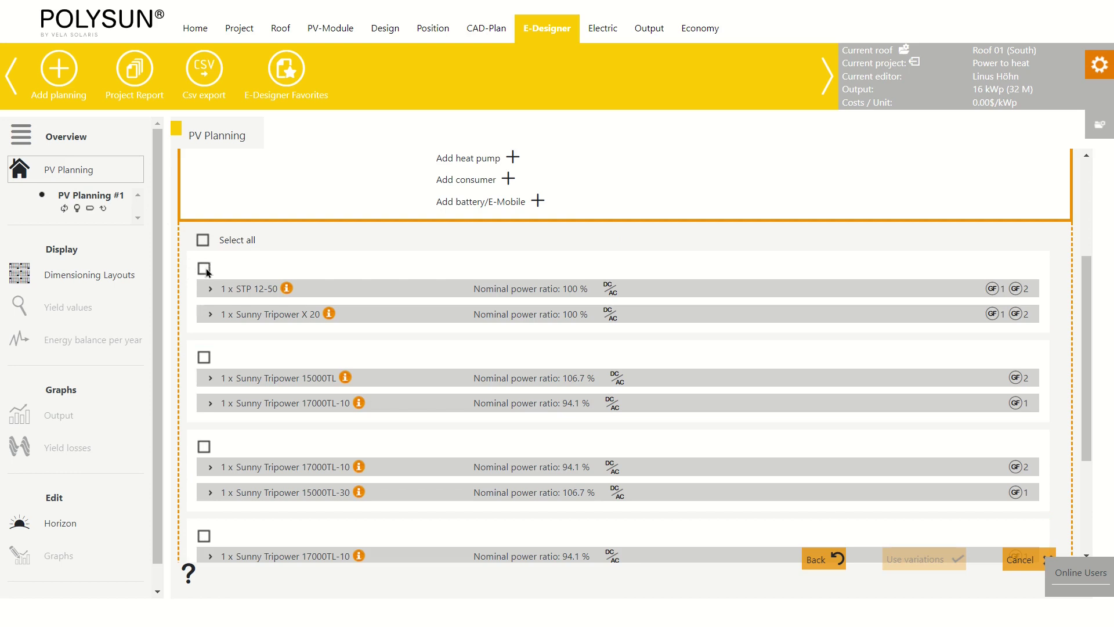
click(204, 269)
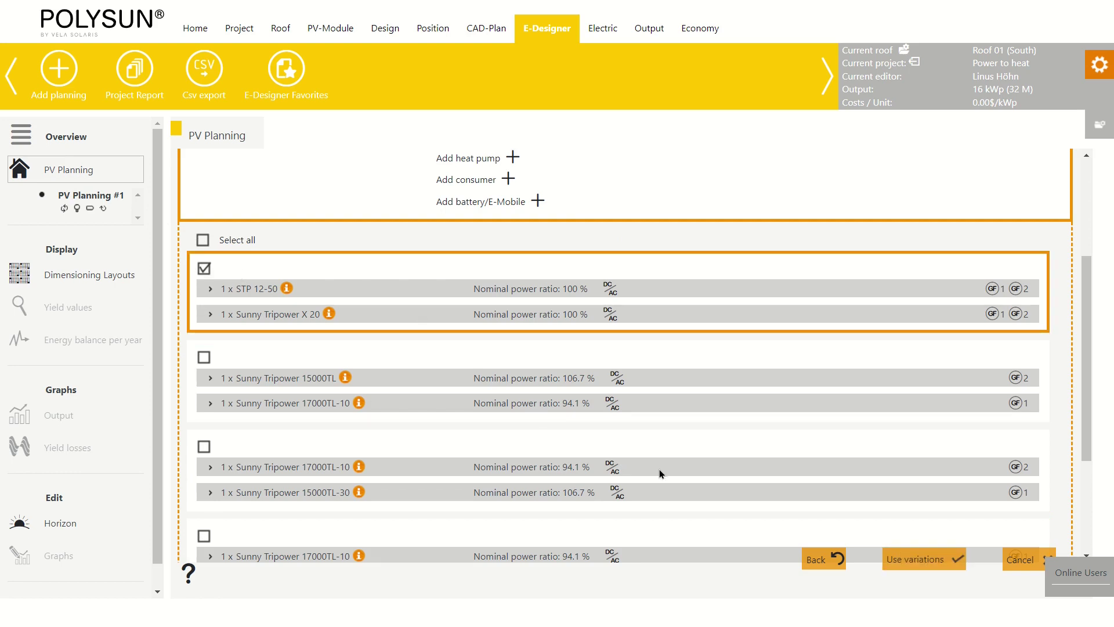
click(900, 557)
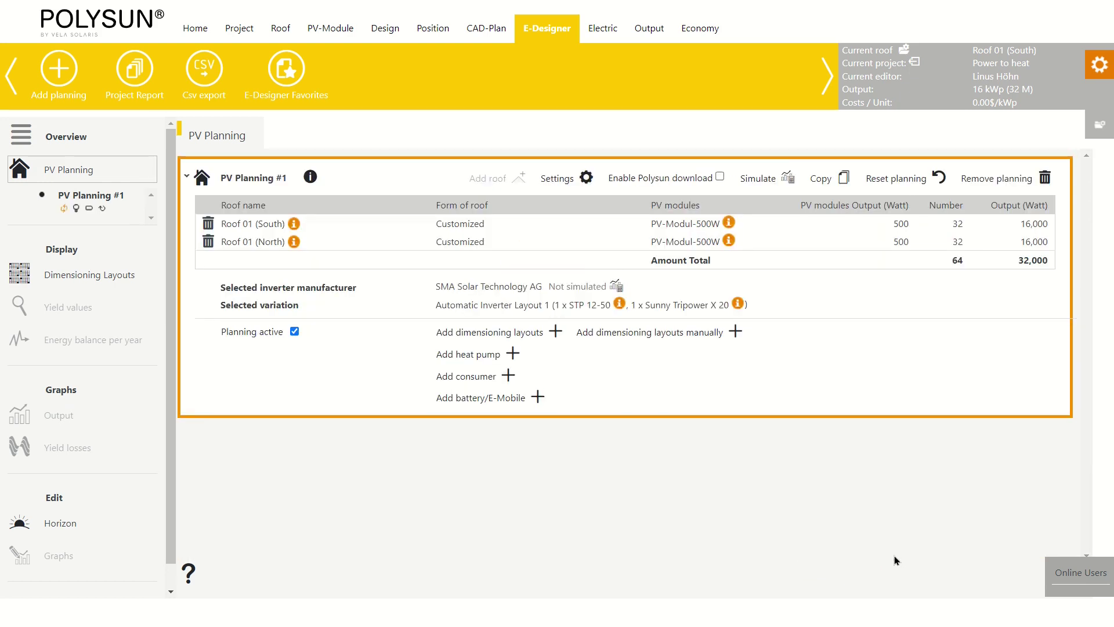
Step: Add a Residential profile consumer and select its annual consumption value for editing
click(507, 376)
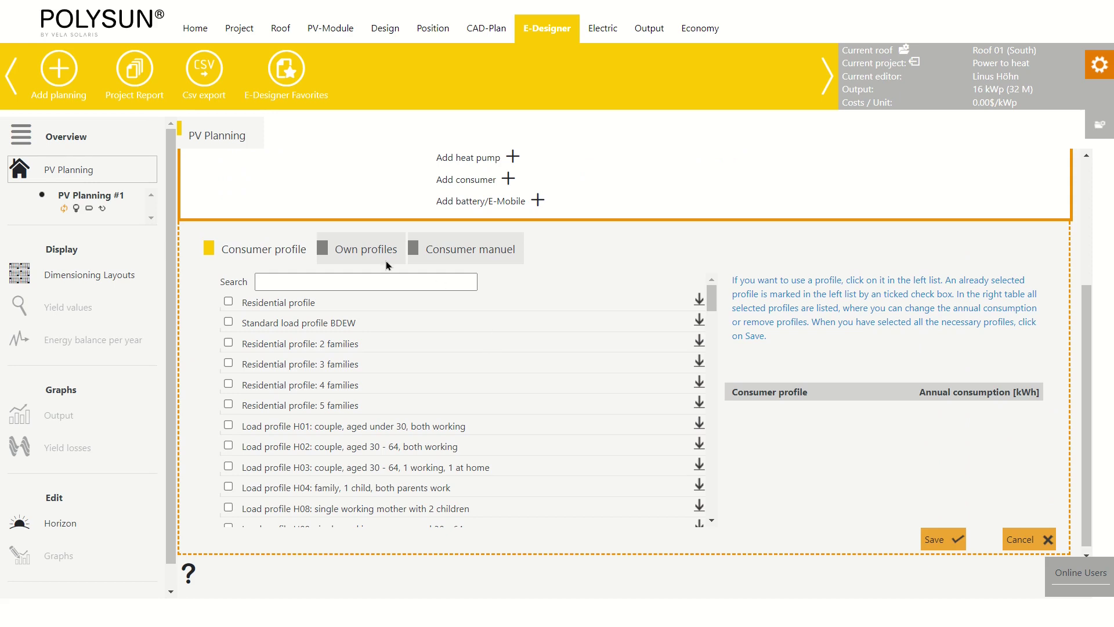
click(488, 248)
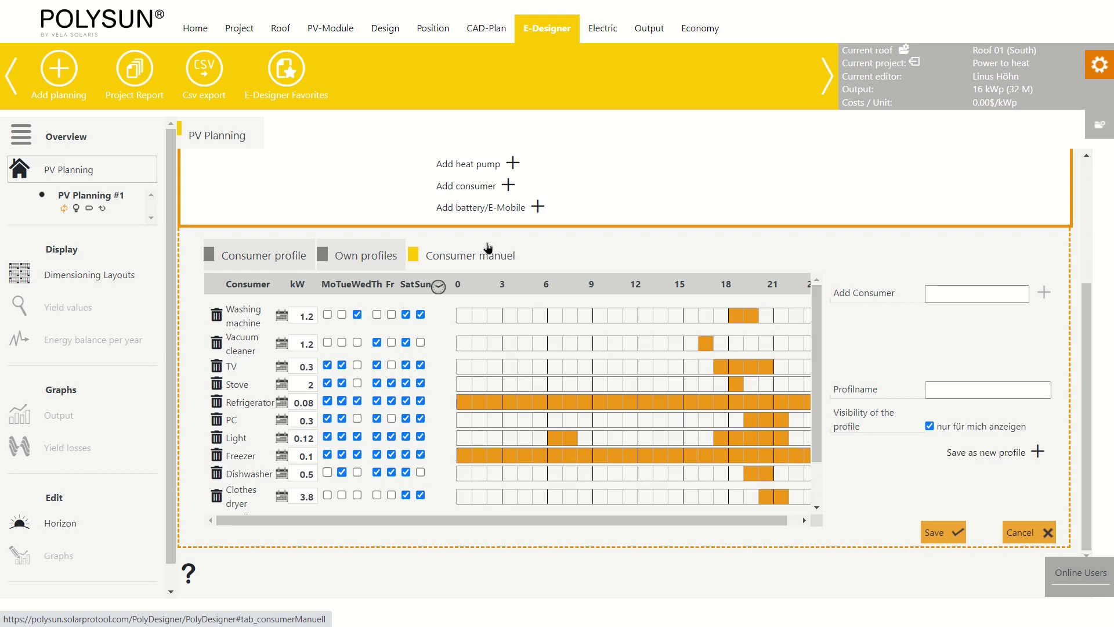
click(261, 262)
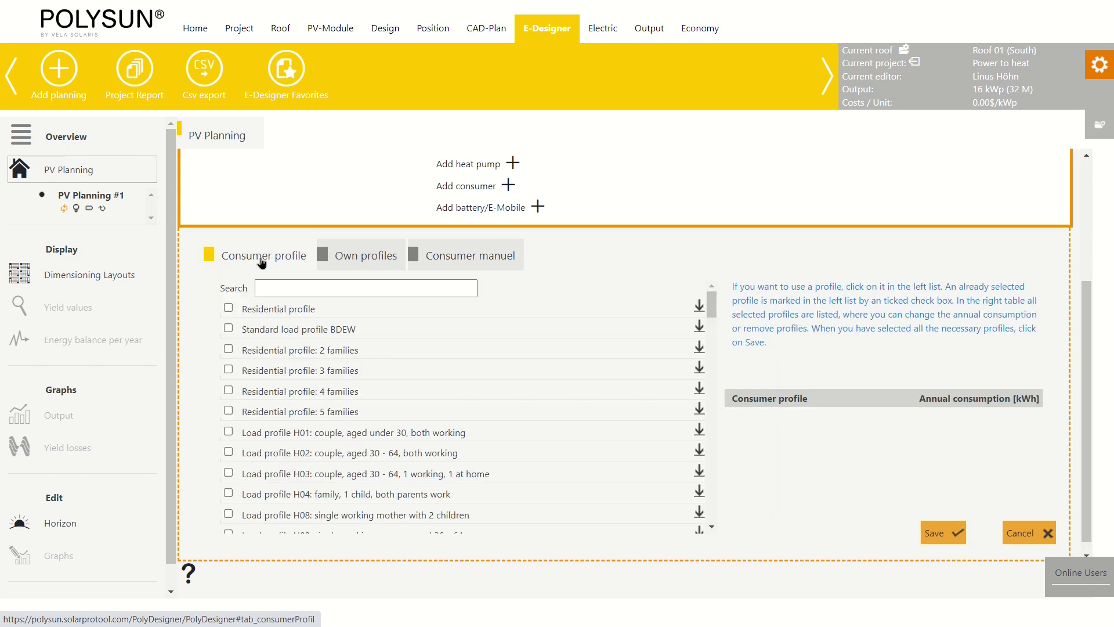
click(227, 310)
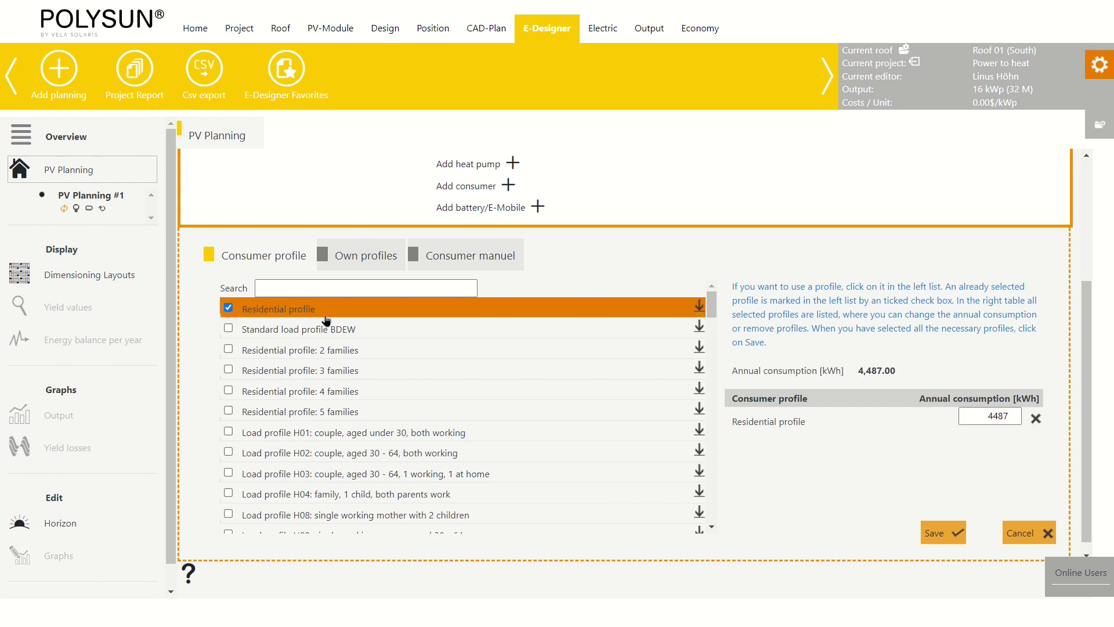
double_click(1007, 416)
Step: Save the Residential consumer with 10,000 kWh annual consumption and add a heat pump
text(1000)
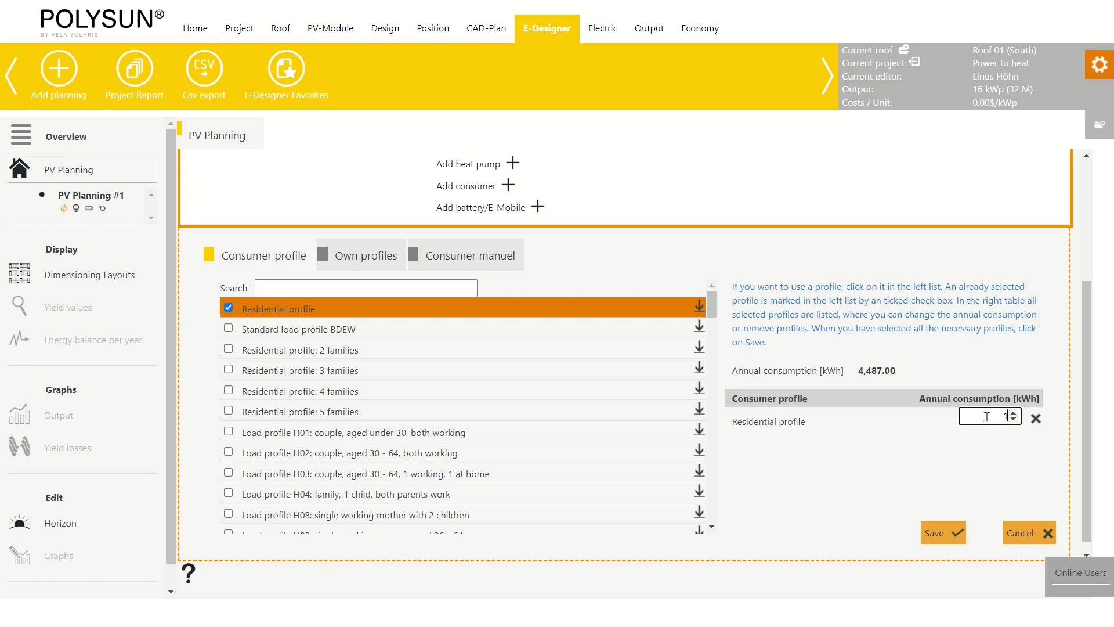
text(0)
click(943, 532)
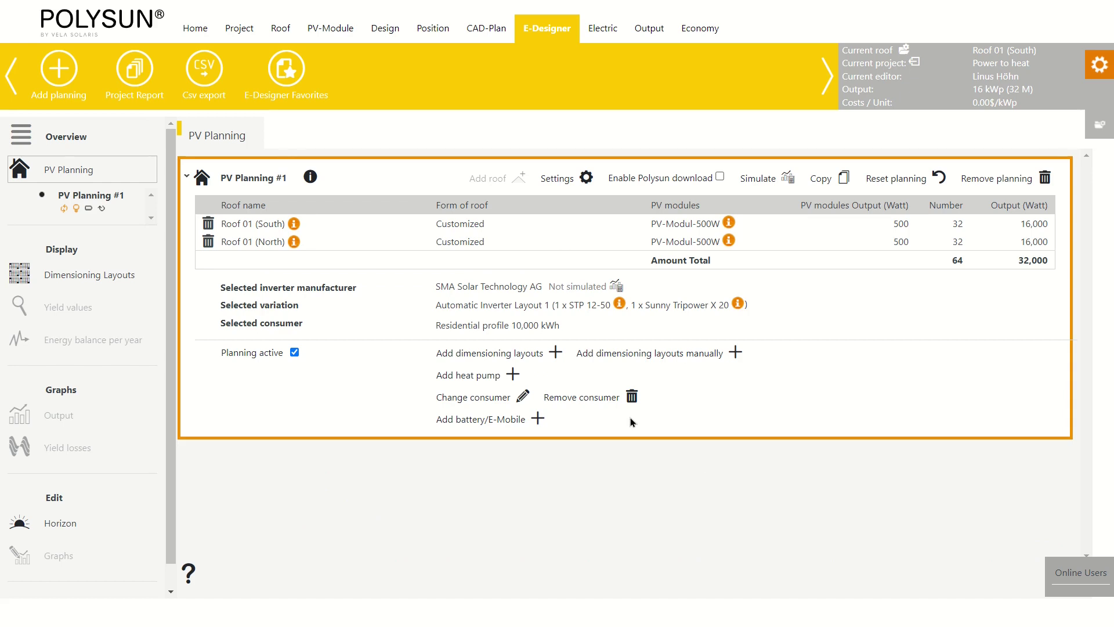
click(494, 378)
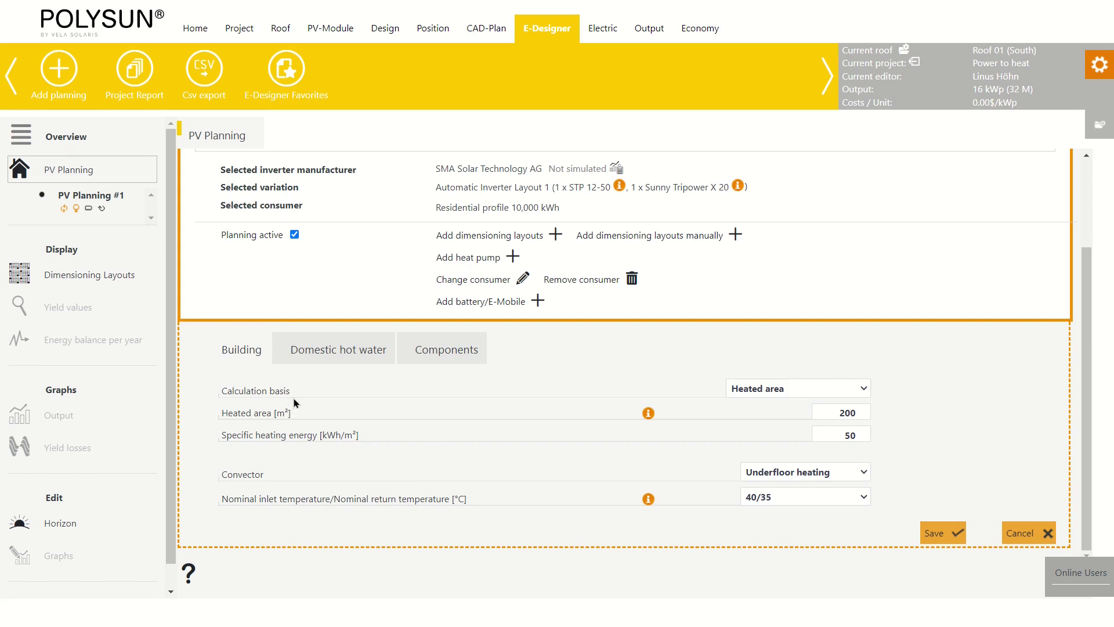
Step: Keep the building at Heated area 200 m², 50 kWh/m² with Underfloor heating
click(866, 390)
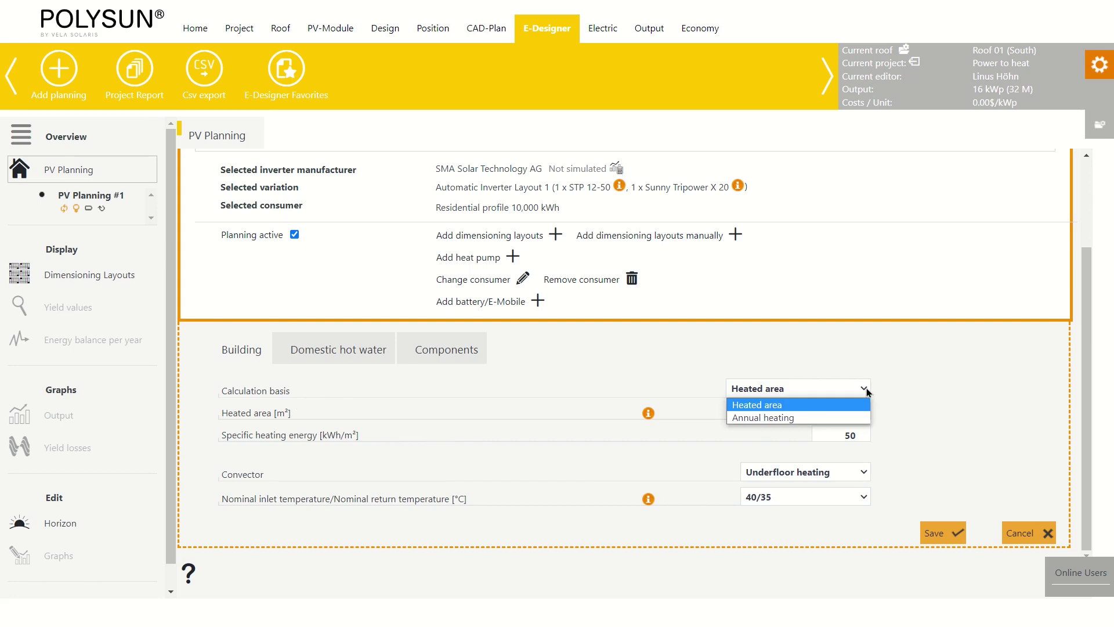
click(868, 403)
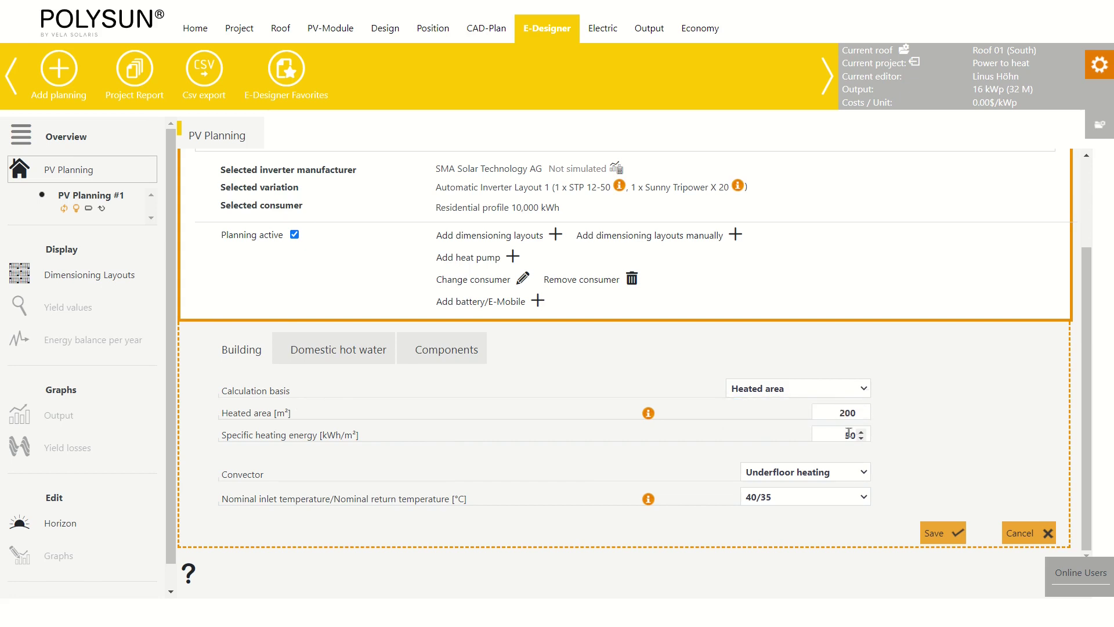
click(863, 388)
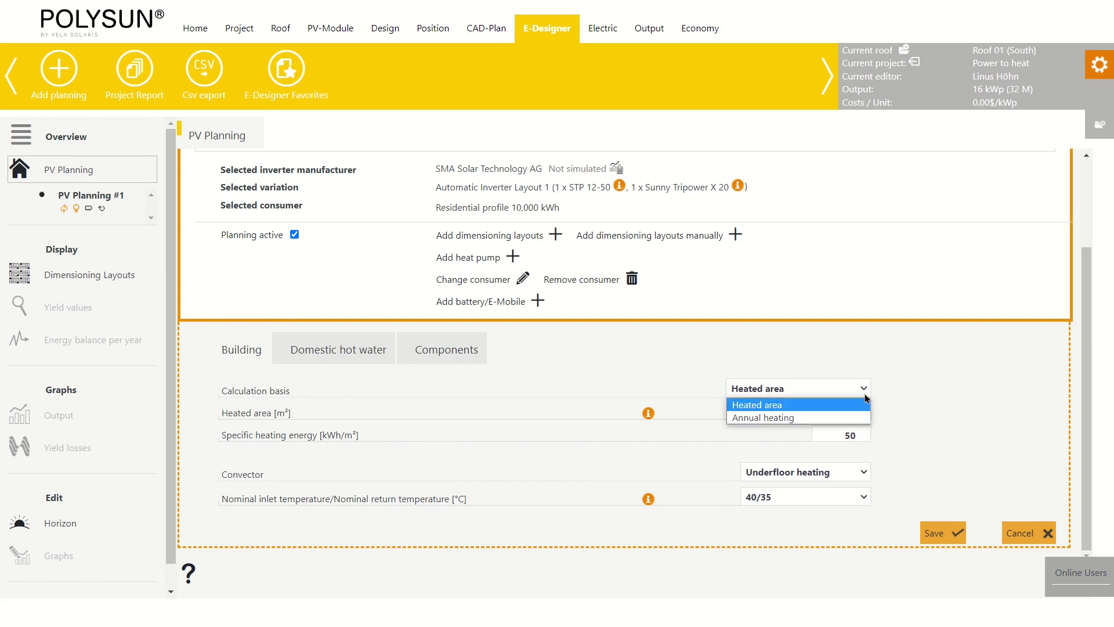
click(732, 414)
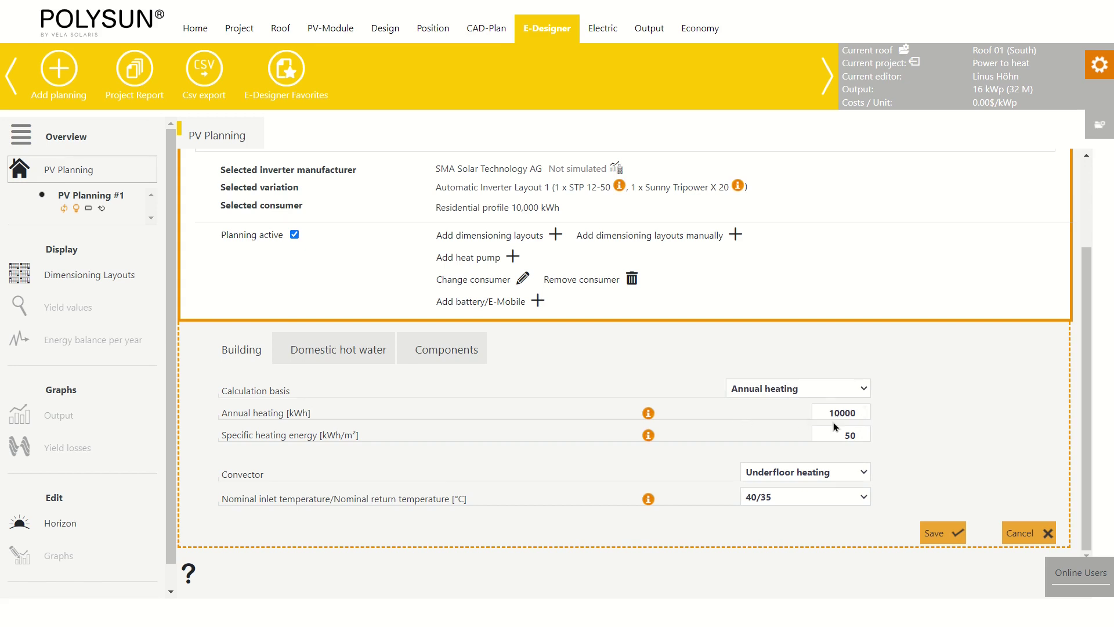
click(862, 390)
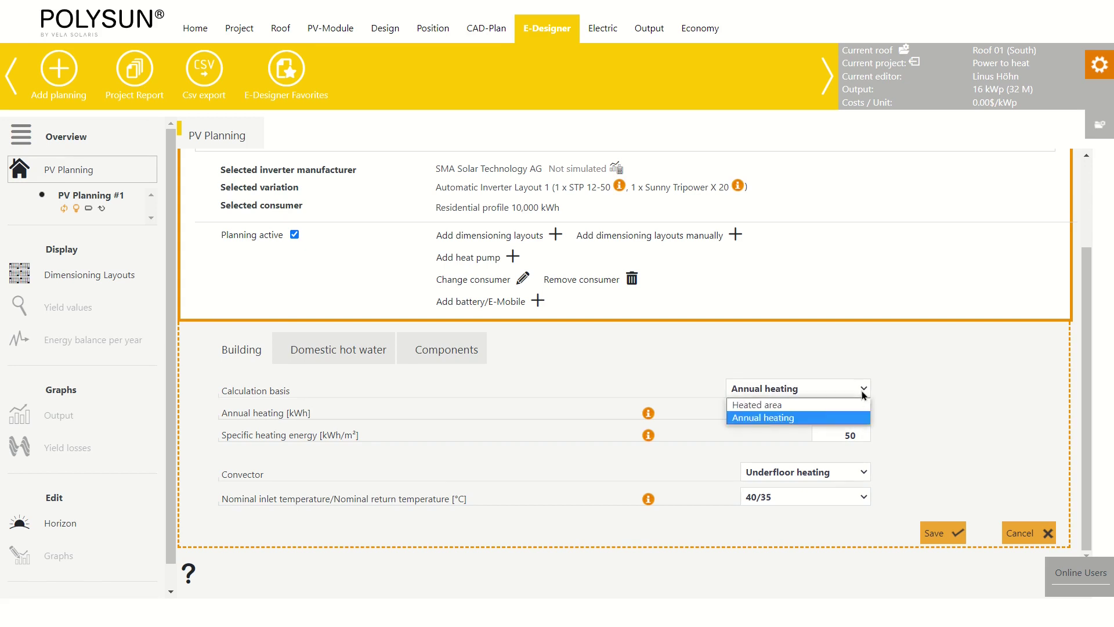
click(815, 402)
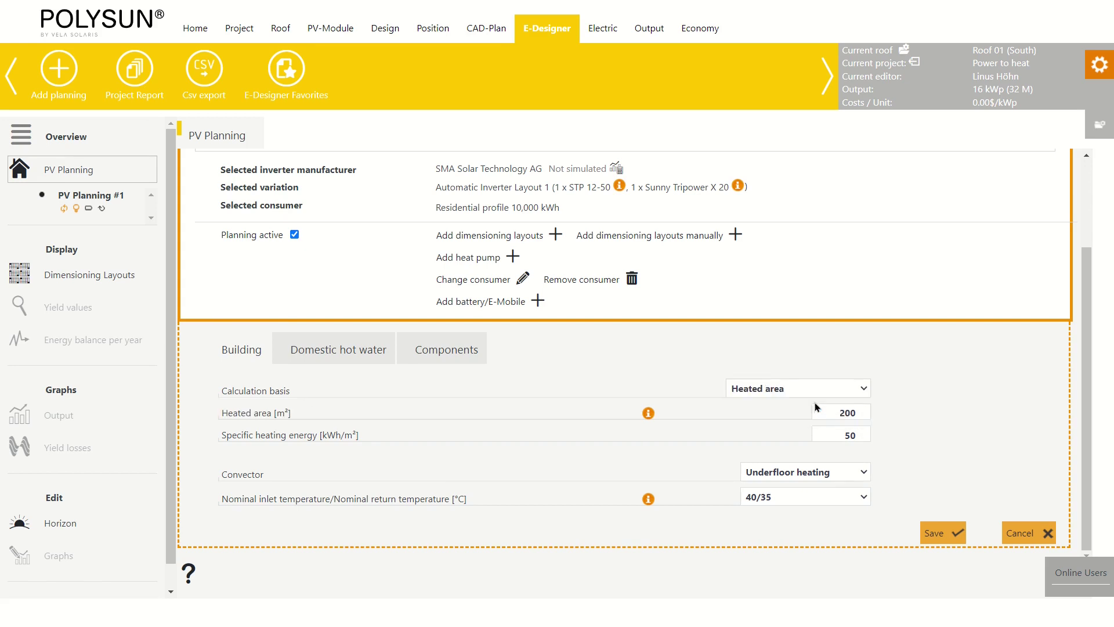
click(815, 472)
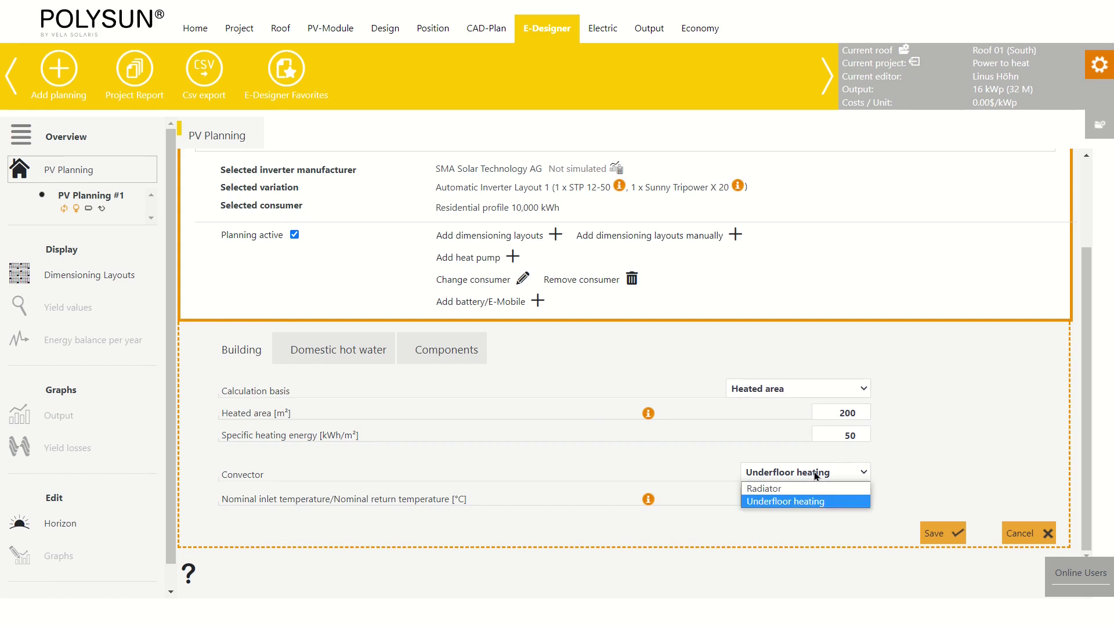
click(816, 472)
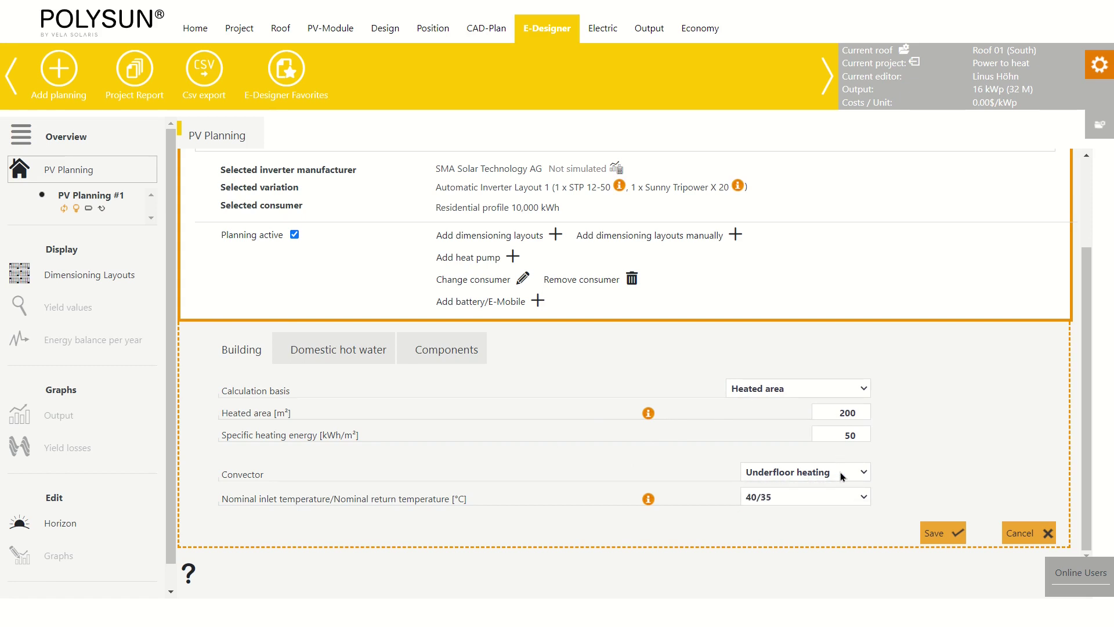
Step: Save the Heat pump 5kW with 150 l tank, then reopen its settings
click(939, 534)
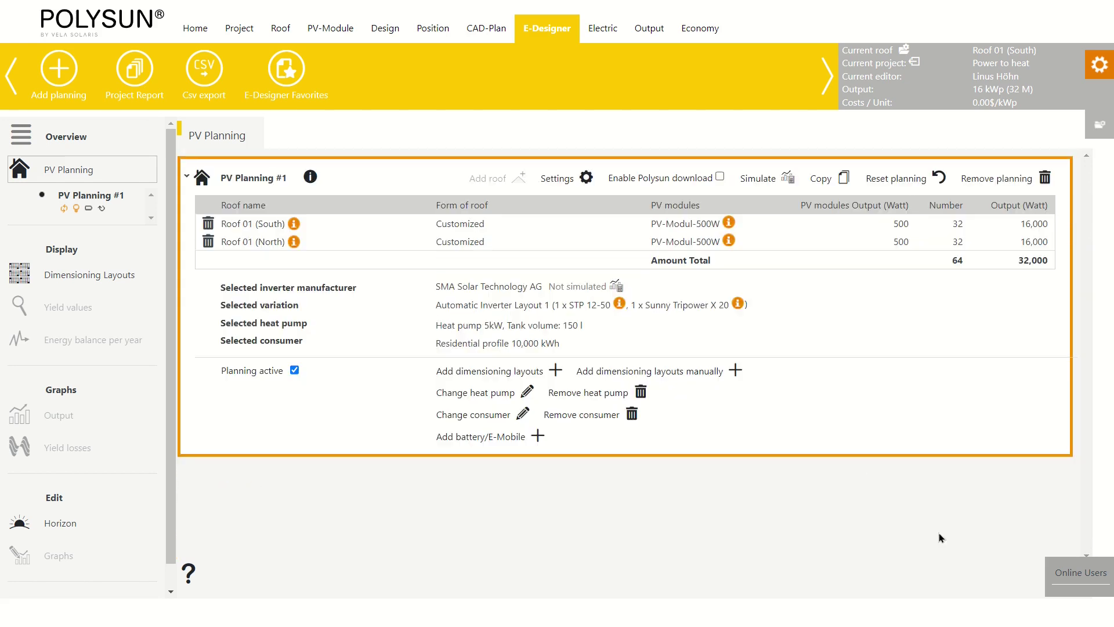
click(525, 399)
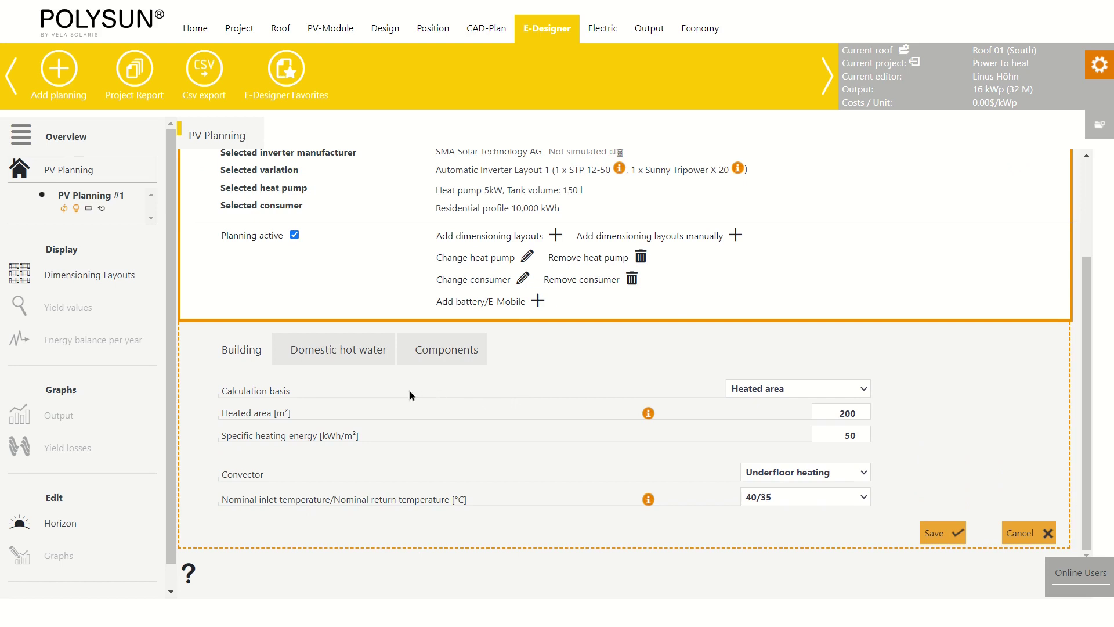
Step: Review the 4-person domestic hot water demand, then view the heat pump Components
click(352, 355)
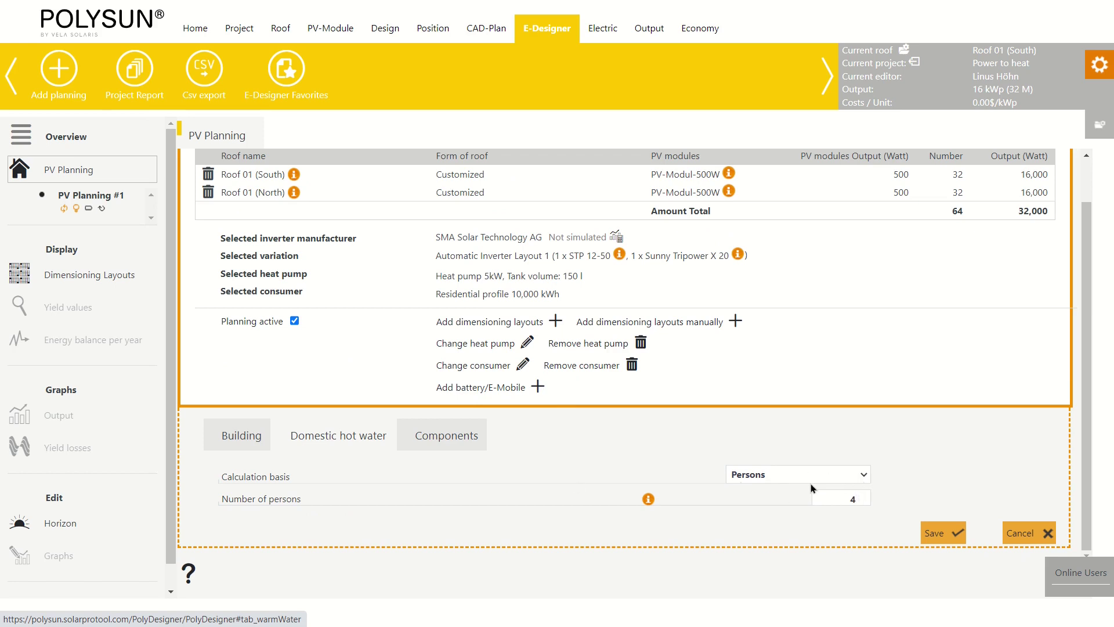
click(866, 478)
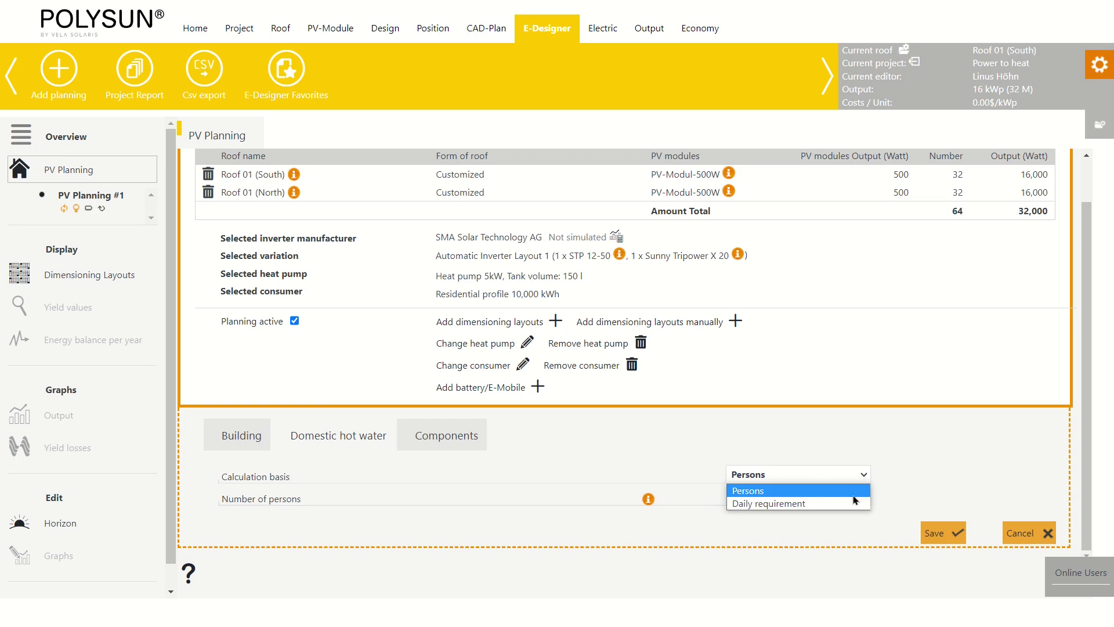
click(432, 446)
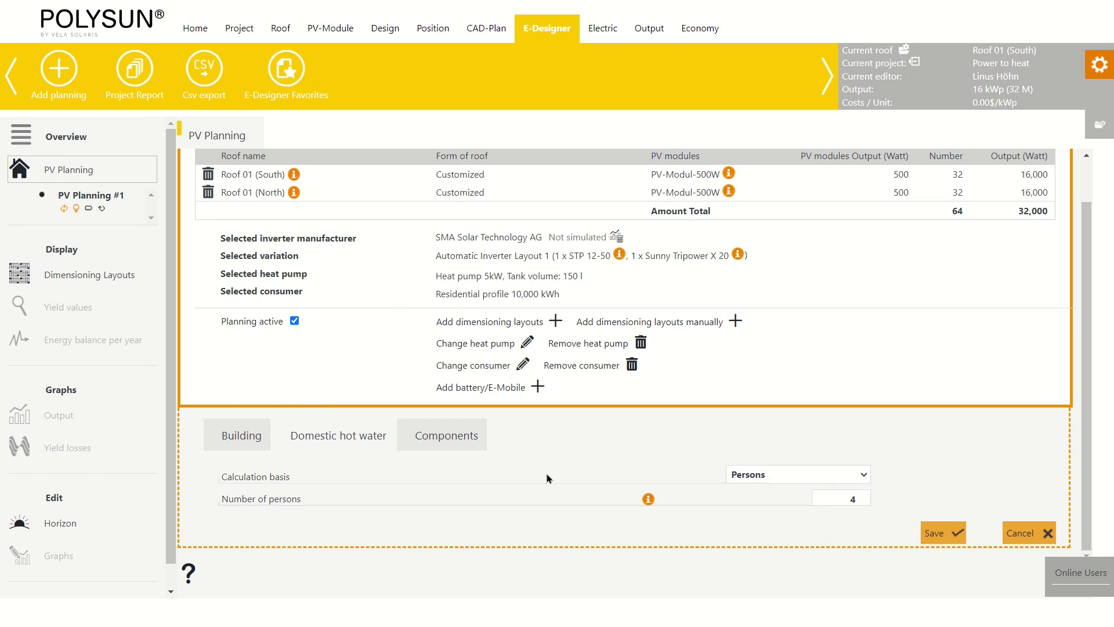
click(432, 446)
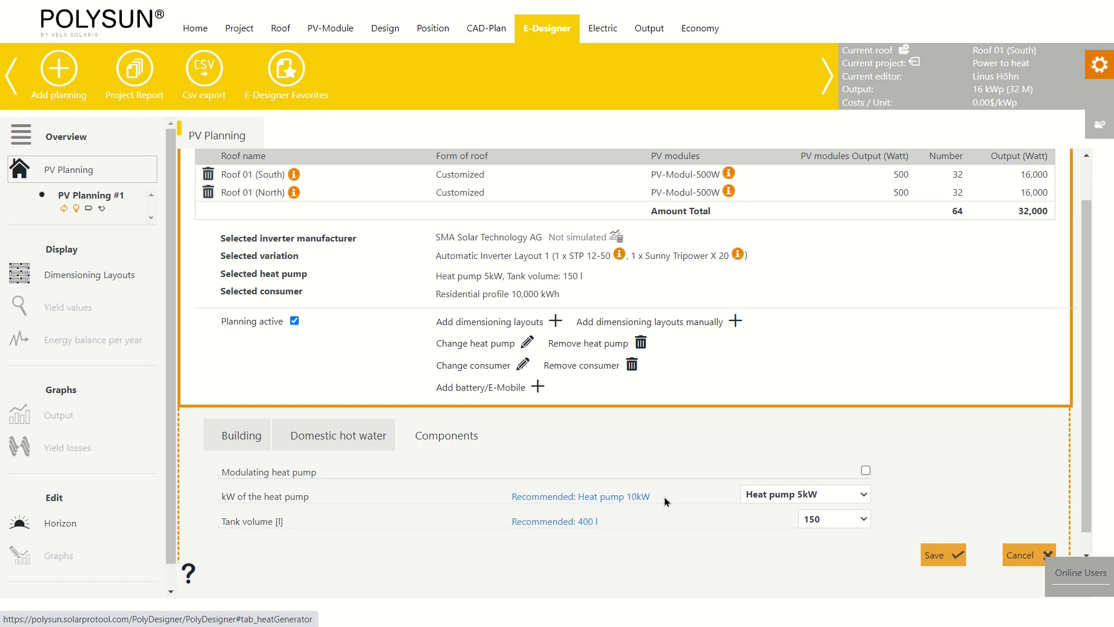
Step: Switch to Heat pump 10kW with a 400 l tank and save
click(868, 495)
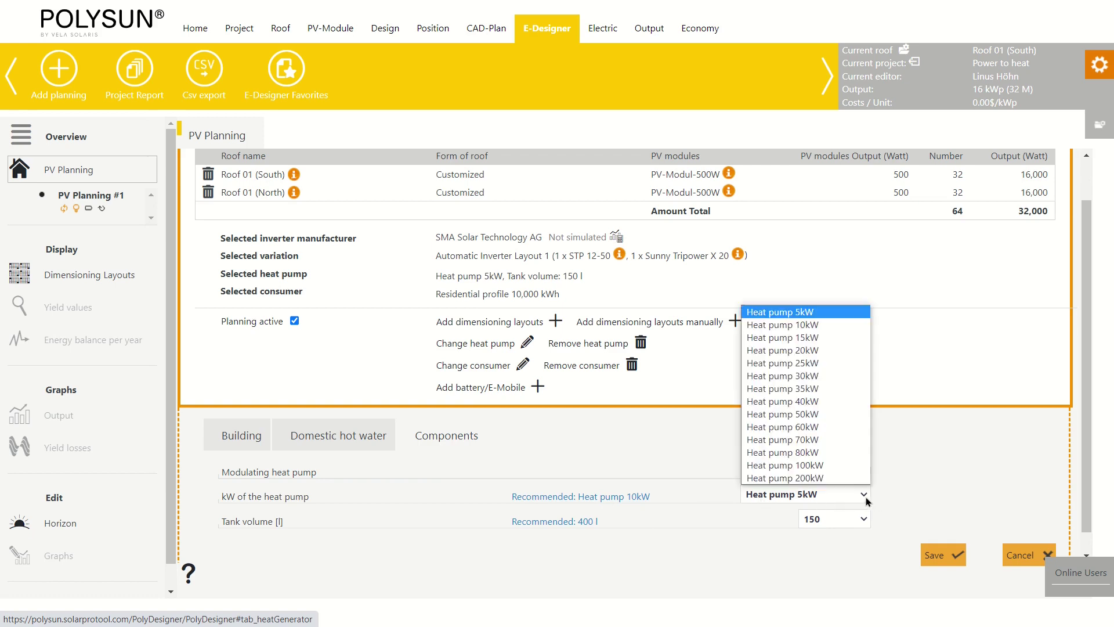
click(801, 324)
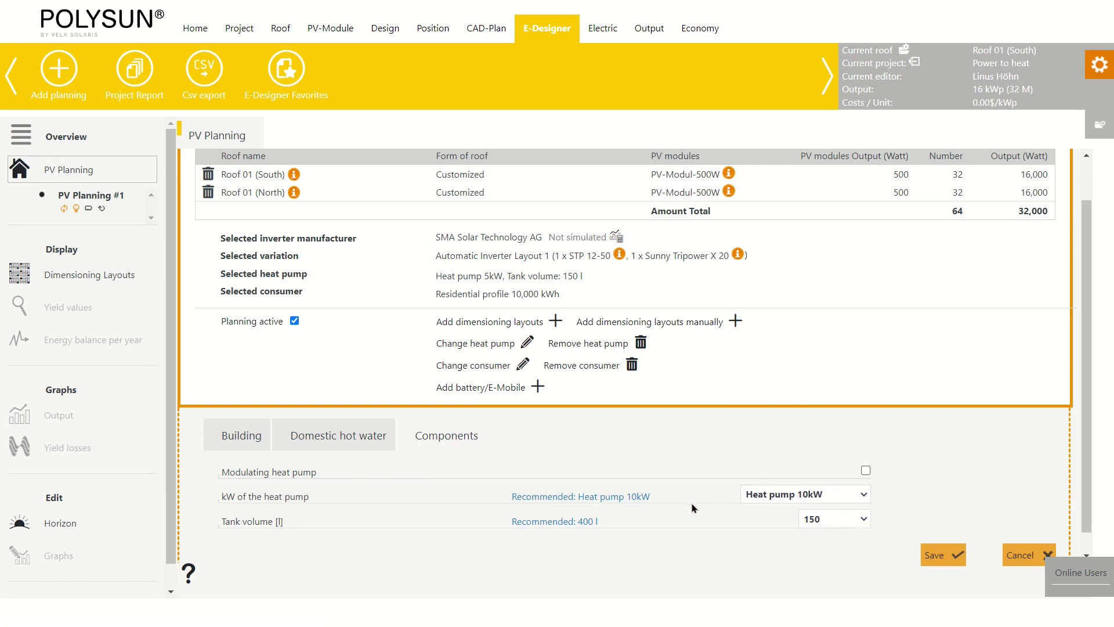
click(864, 518)
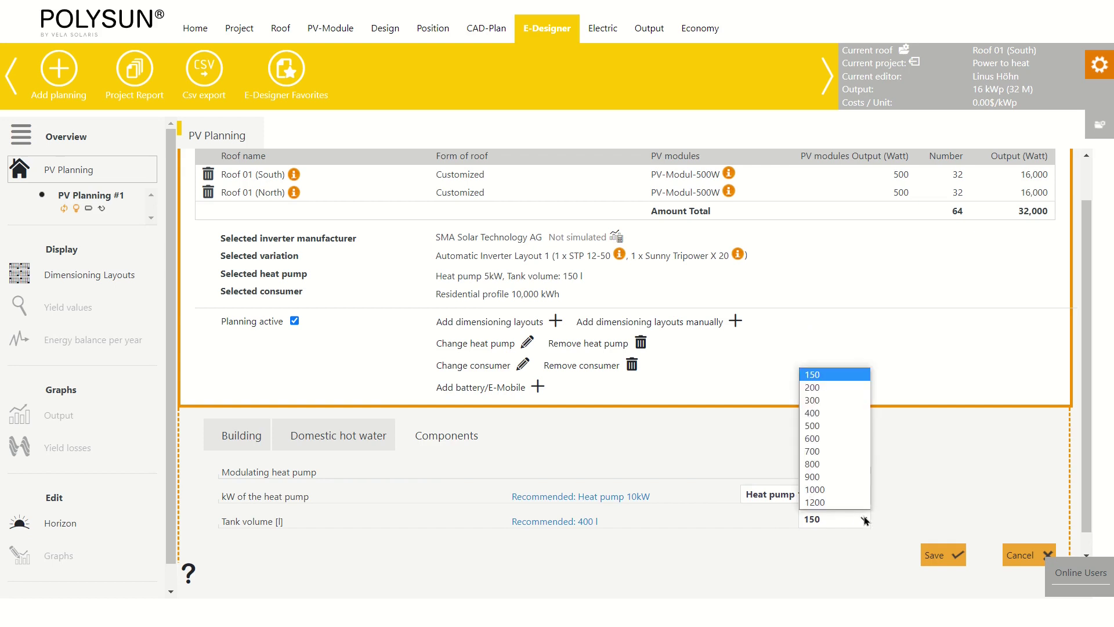
click(819, 412)
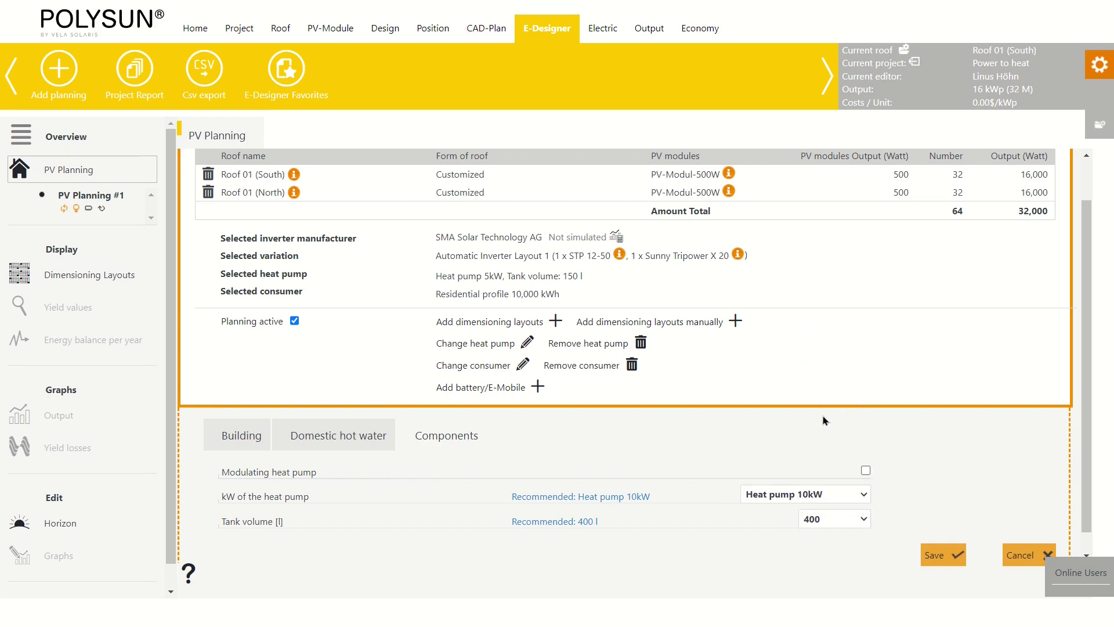
click(931, 553)
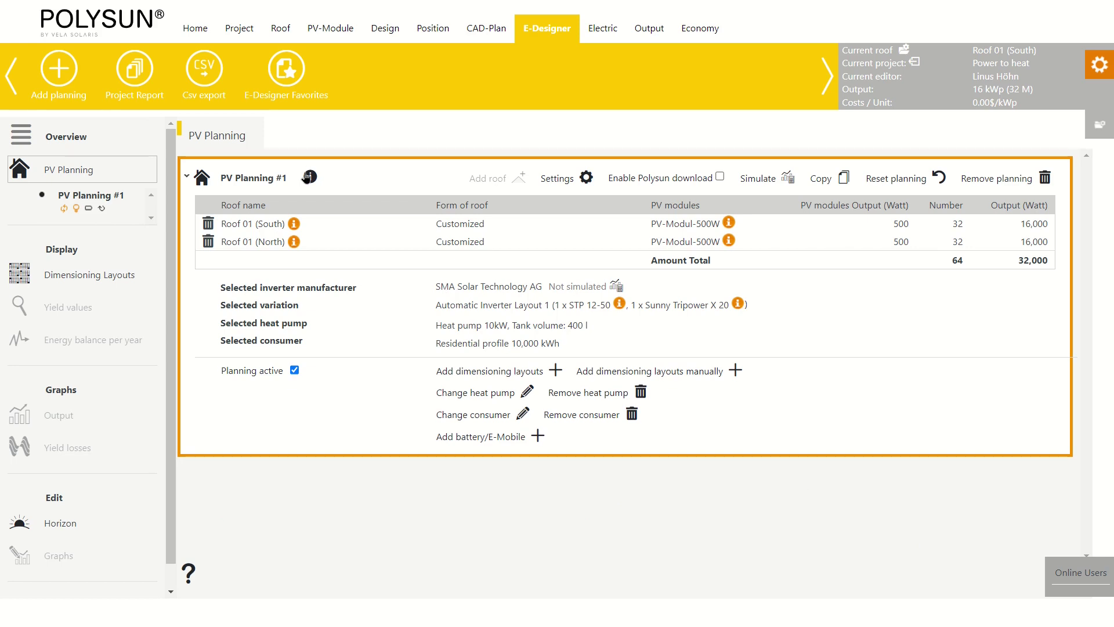
Step: Rename PV Planning #1 to 'Power to heat' and simulate it
click(186, 176)
click(256, 180)
click(256, 180)
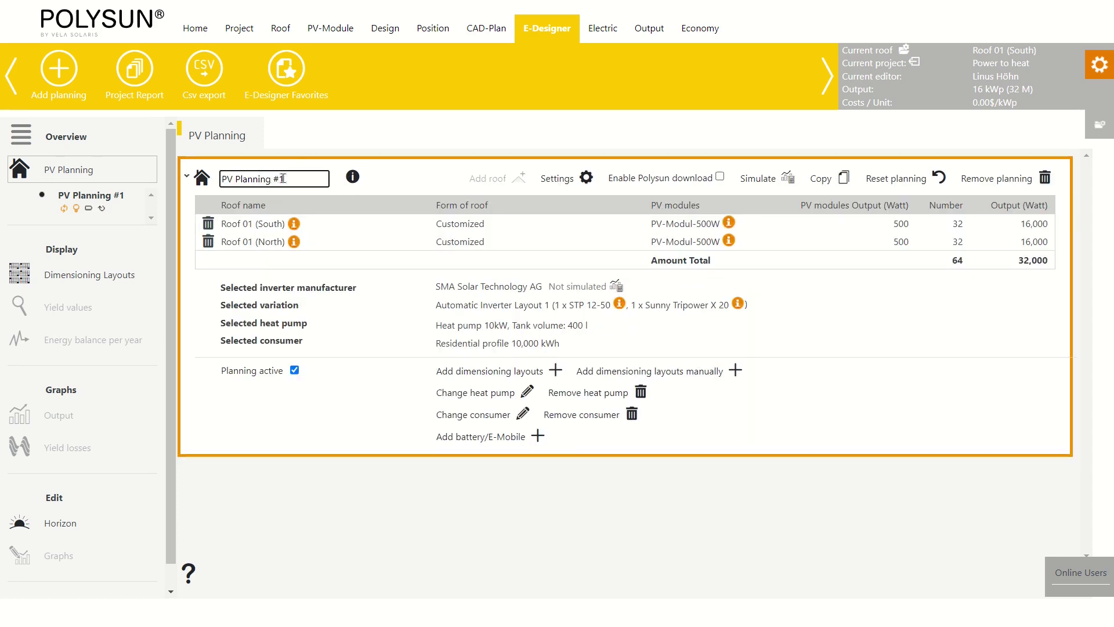
key(ctrl+a)
key(BackSpace)
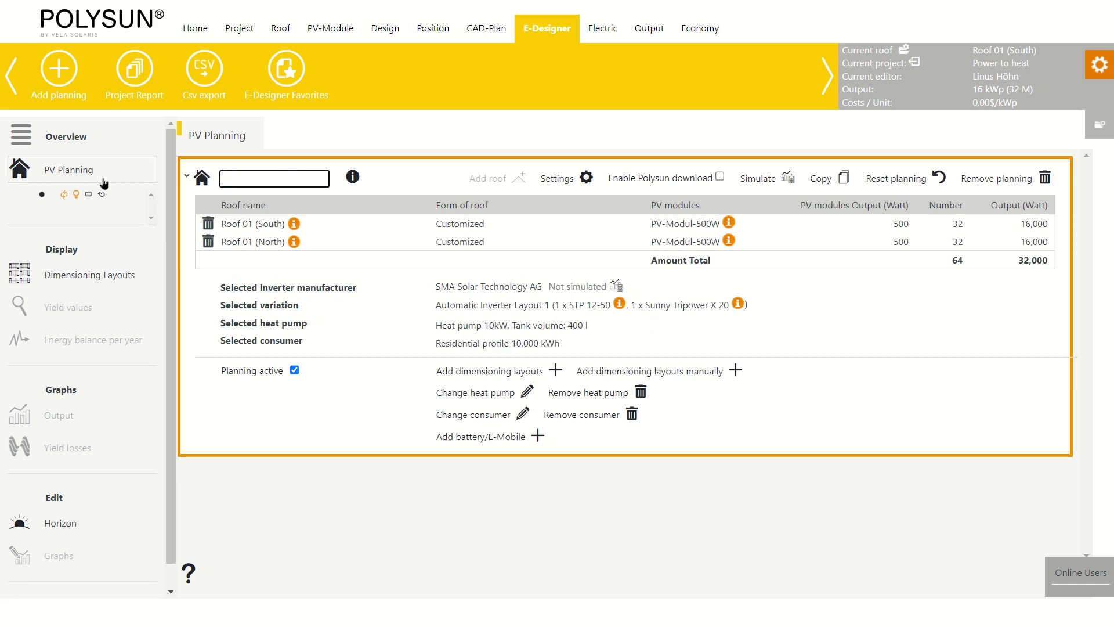
text(Power to heat)
key(Return)
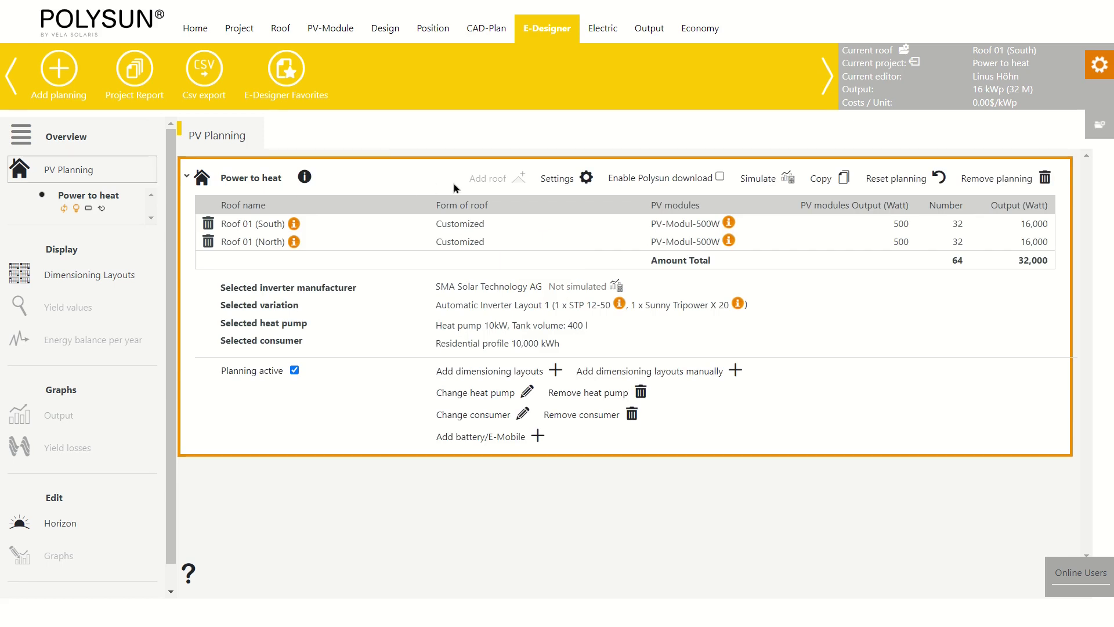
click(765, 180)
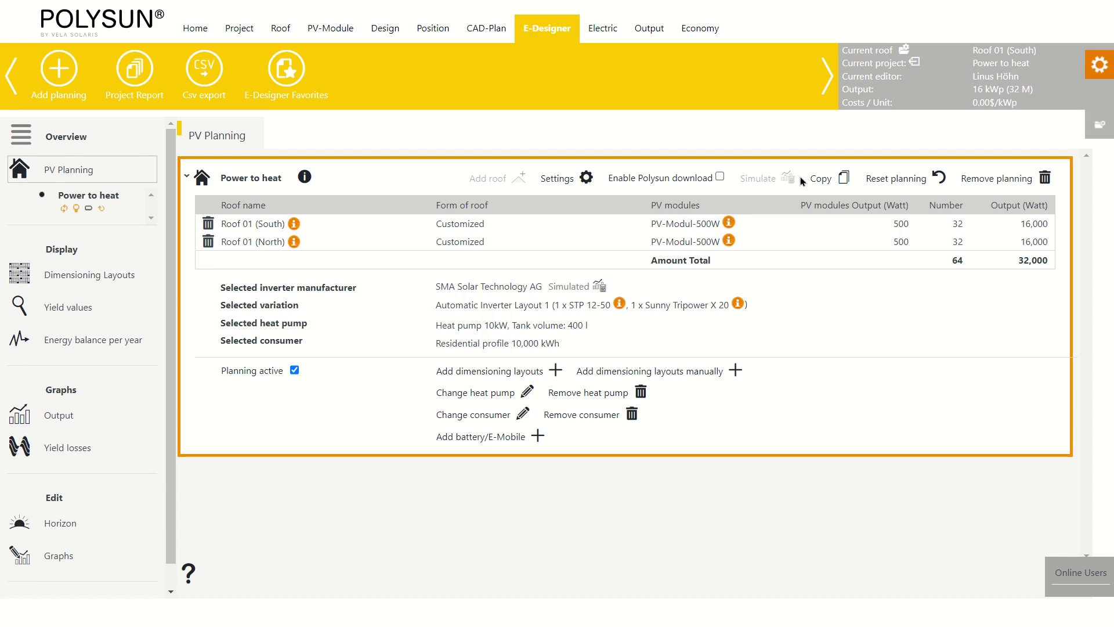
Step: Duplicate Power to heat and remove the heat pump from the copy
click(830, 180)
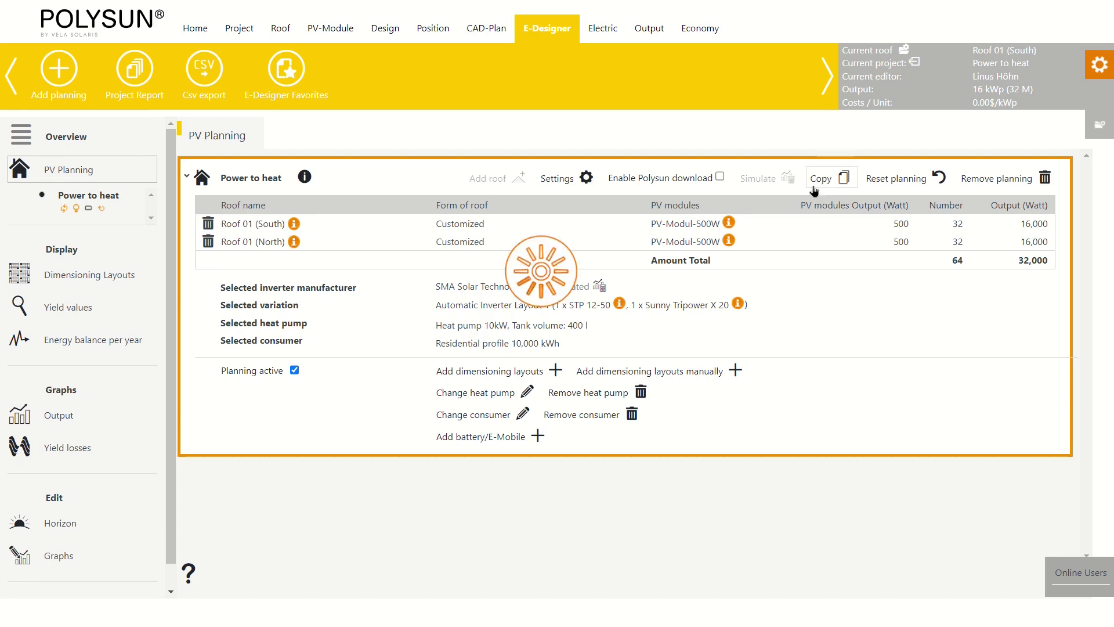
scroll(642, 260, down, 4)
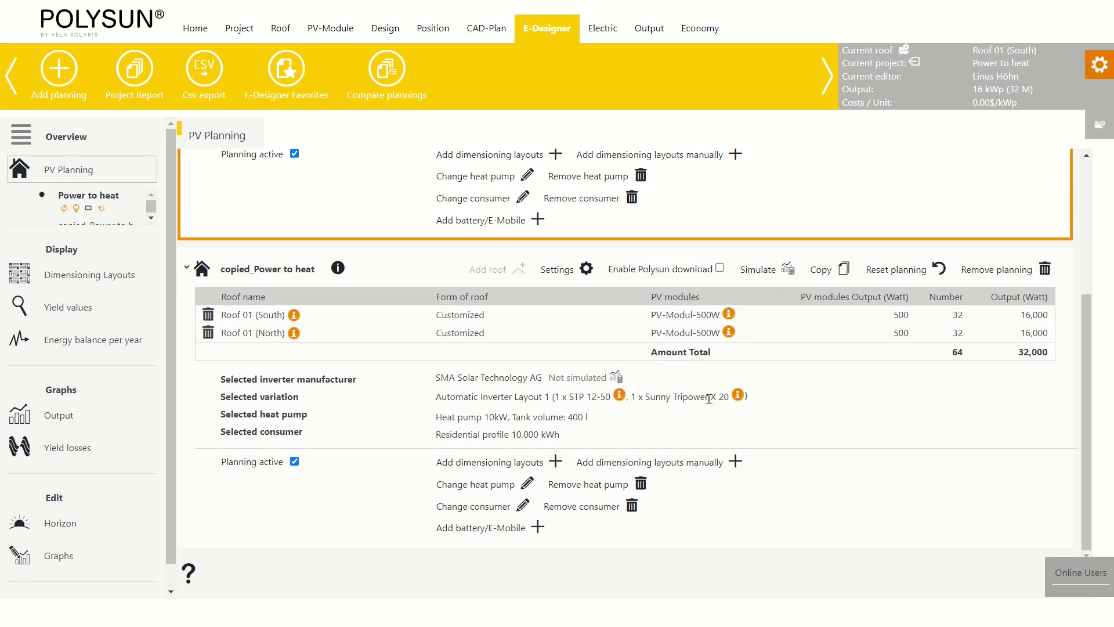
click(606, 487)
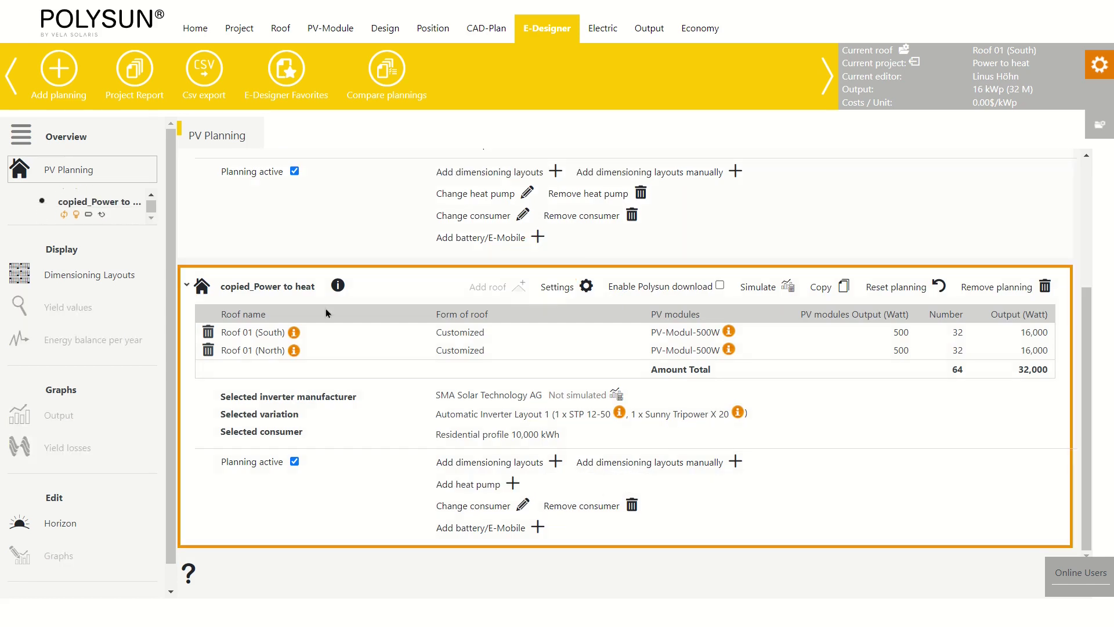
Step: Rename the copy to 'only PV' and simulate it
click(303, 287)
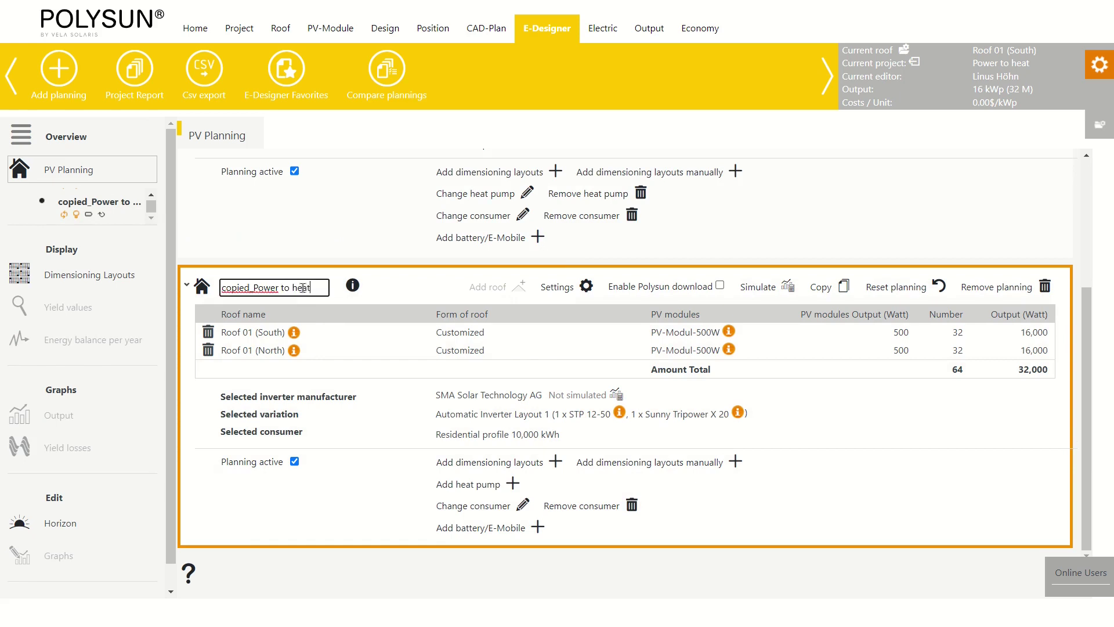
key(BackSpace)
key(BackSpace)
key(BackSpace)
key(BackSpace)
key(BackSpace)
key(BackSpace)
key(BackSpace)
key(BackSpace)
key(BackSpace)
key(BackSpace)
key(BackSpace)
key(BackSpace)
key(BackSpace)
key(BackSpace)
key(BackSpace)
key(BackSpace)
key(BackSpace)
key(BackSpace)
key(BackSpace)
key(BackSpace)
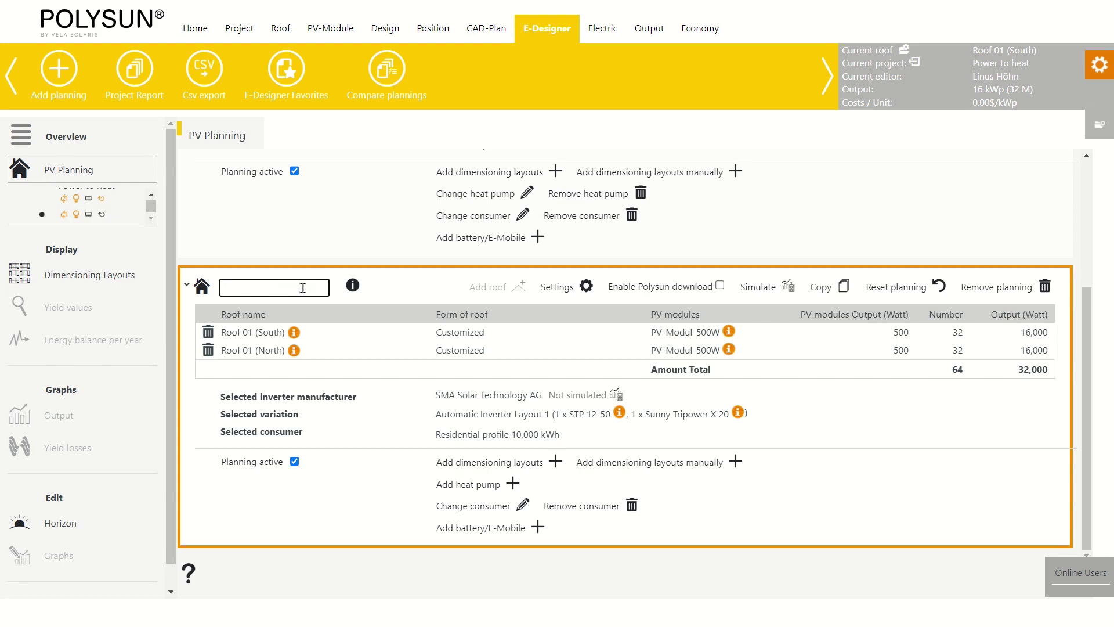
text(only PV)
click(416, 283)
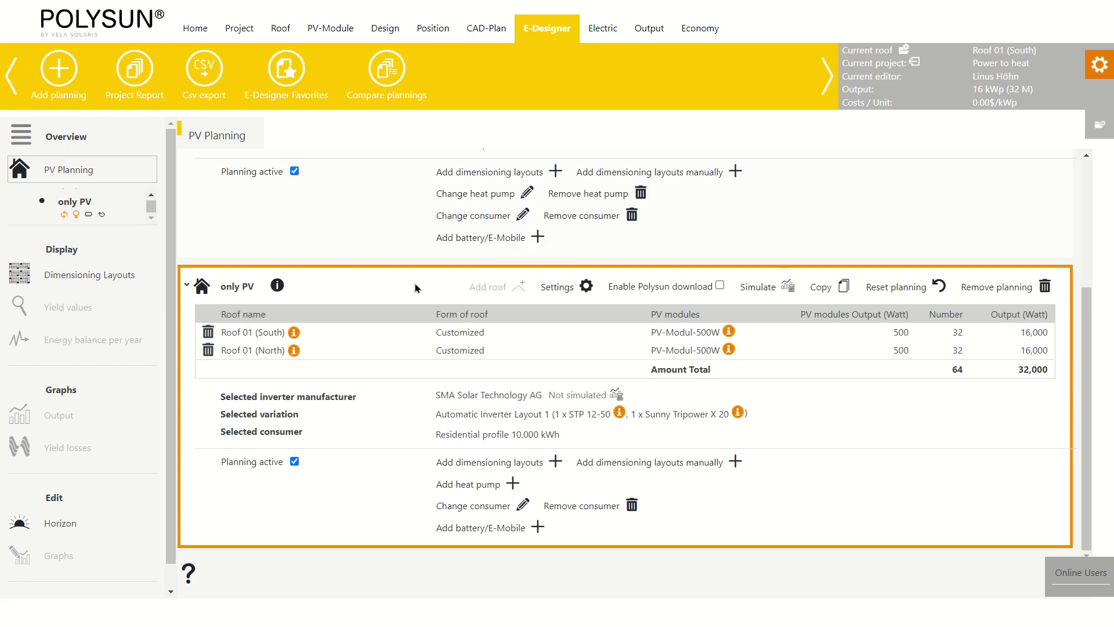
click(769, 295)
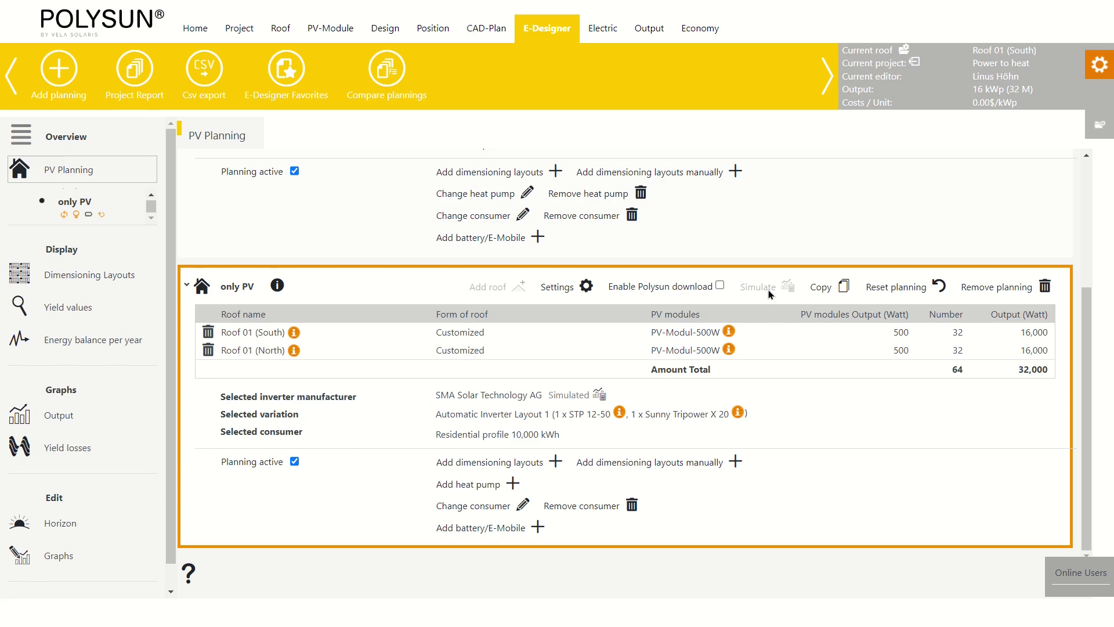
Step: Run a side-by-side comparison of the checked Power to heat and only PV plannings
scroll(785, 241, up, 3)
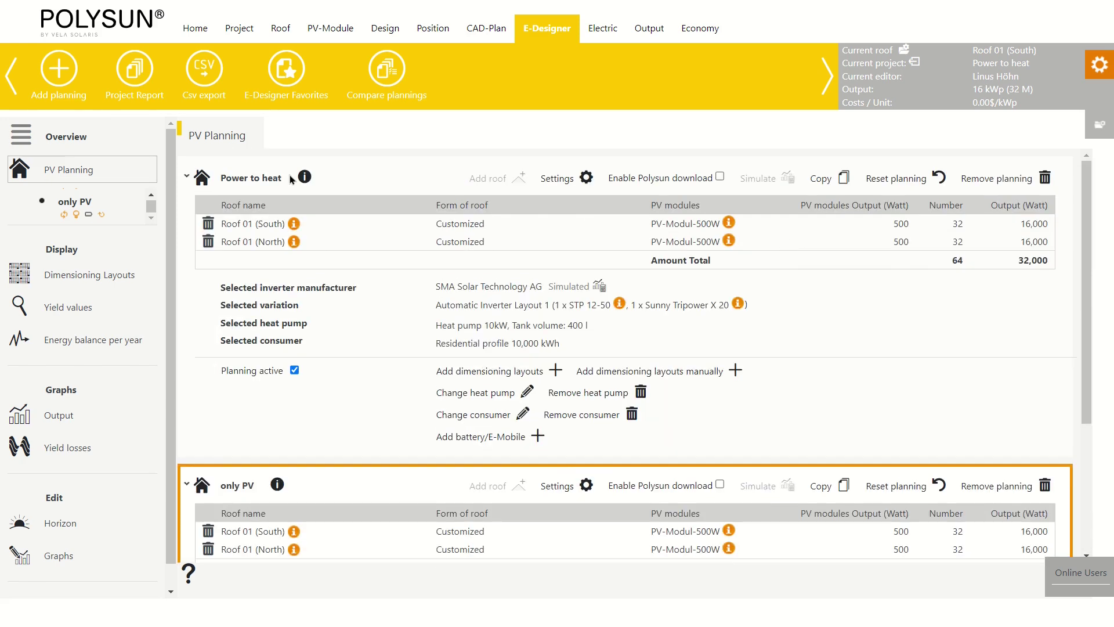
click(389, 83)
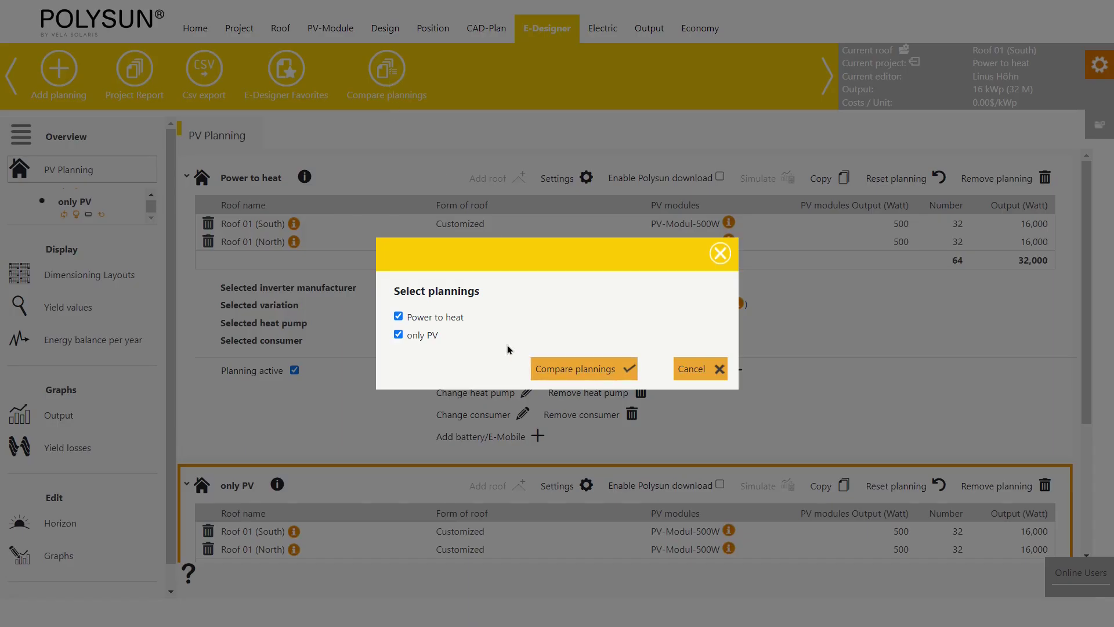
click(613, 375)
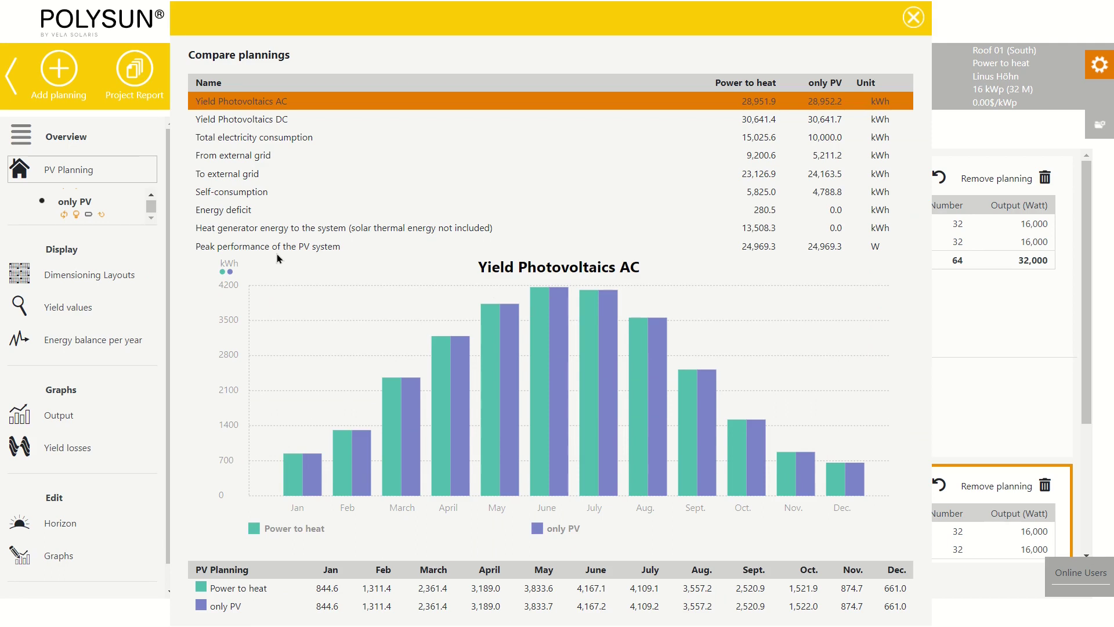
Step: Chart monthly total electricity consumption: 15,025.6 kWh for Power to heat versus 10,000.0 kWh for only PV
click(621, 143)
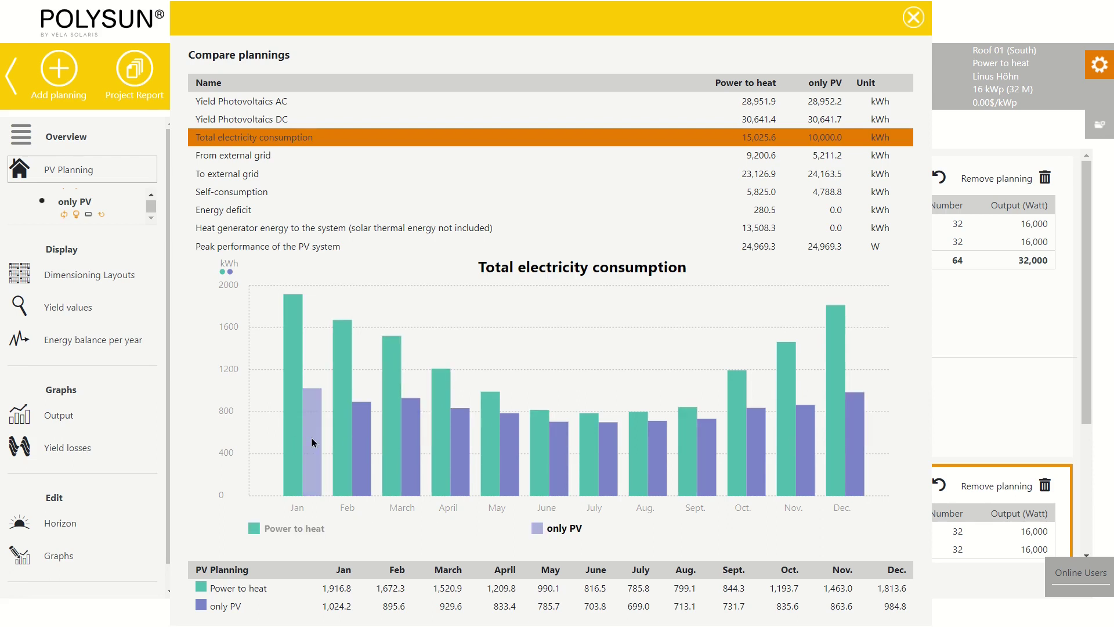
mouse_move(312, 439)
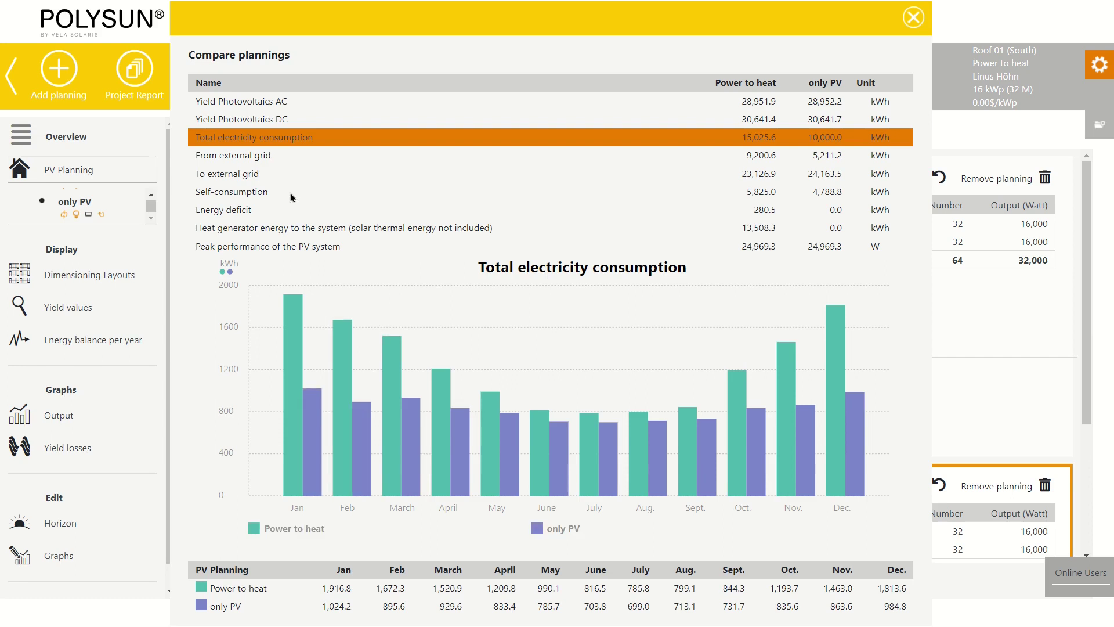
Step: Chart monthly self-consumption: 5,825.0 kWh for Power to heat versus 4,788.8 kWh for only PV
click(259, 193)
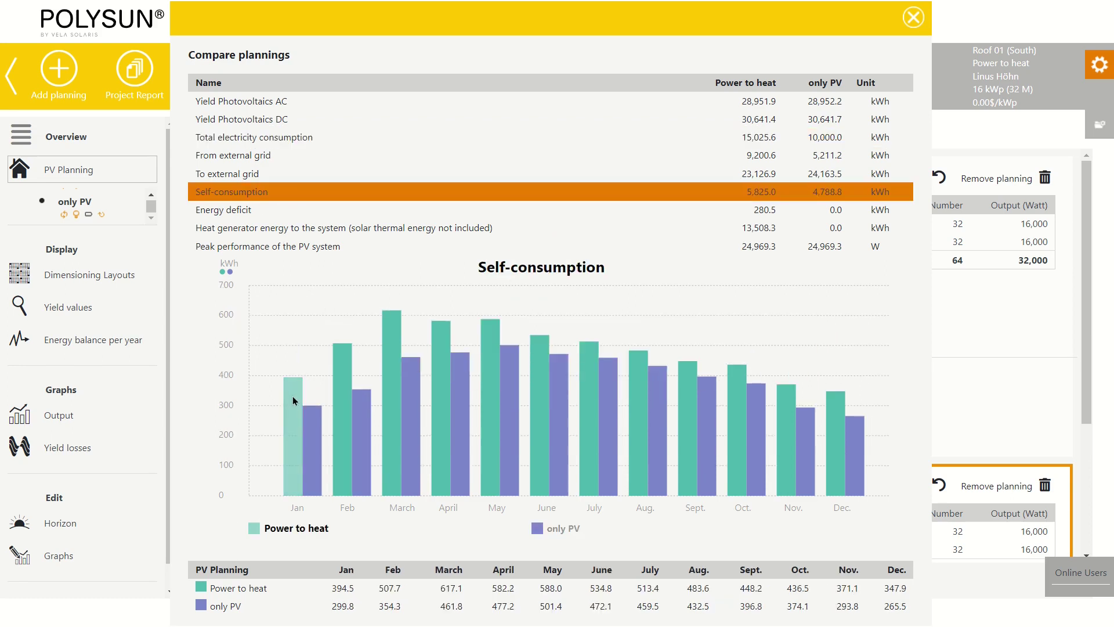
mouse_move(294, 409)
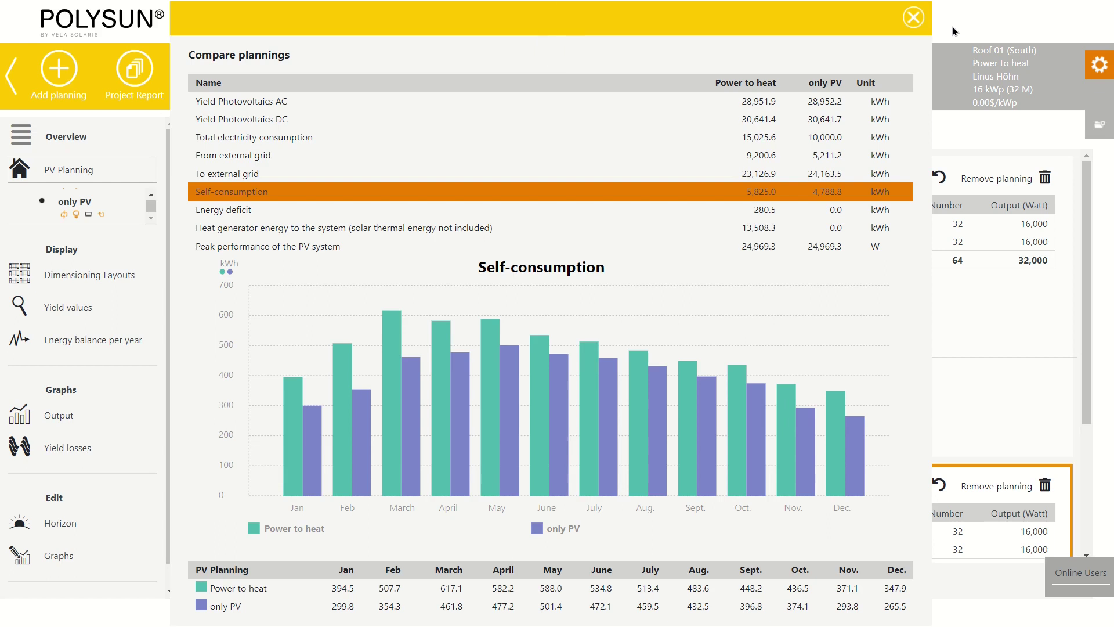
click(913, 18)
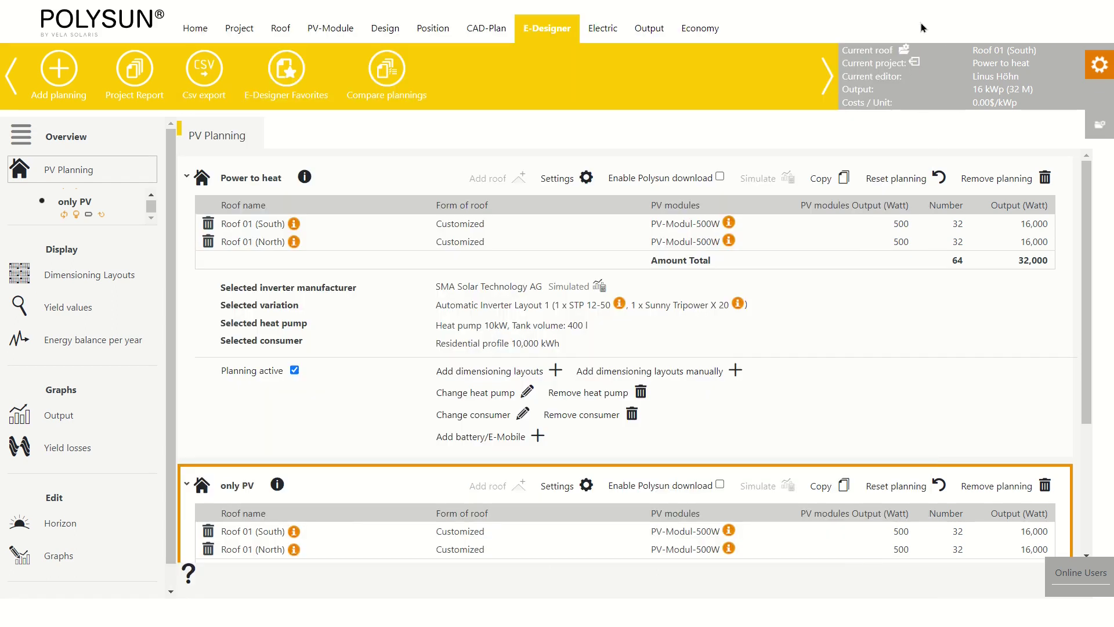
mouse_move(720, 184)
scroll(805, 281, down, 3)
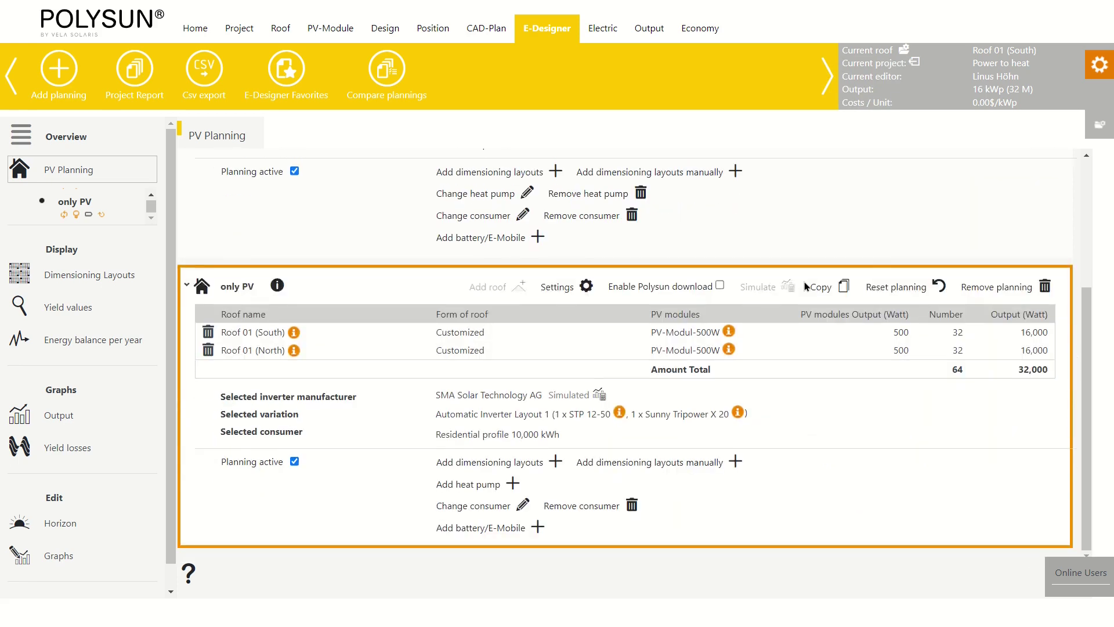